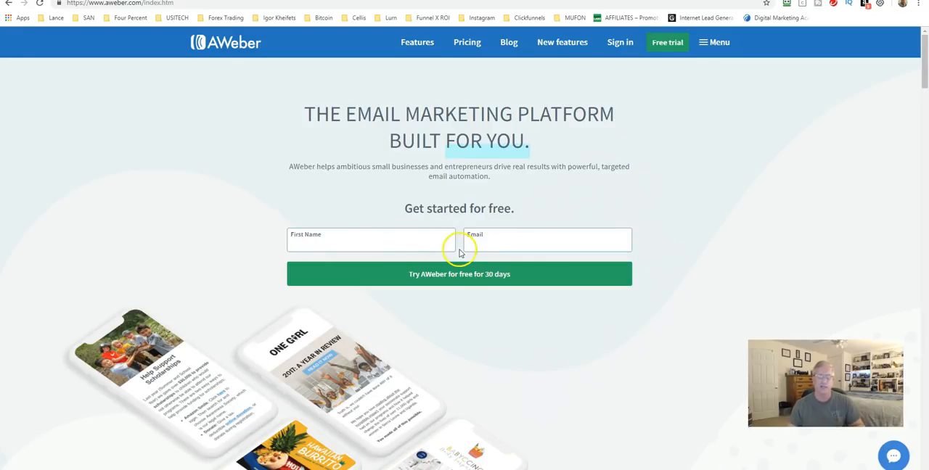
Sign in to the AWeber account using the saved login credentials.
{"action": "left_click", "coordinate": [627, 48]}
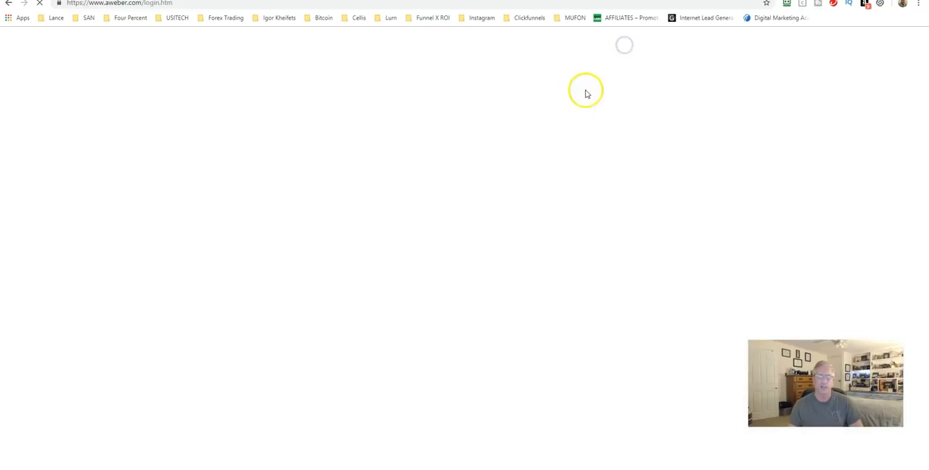
{"action": "left_click", "coordinate": [786, 4]}
{"action": "left_click", "coordinate": [660, 112]}
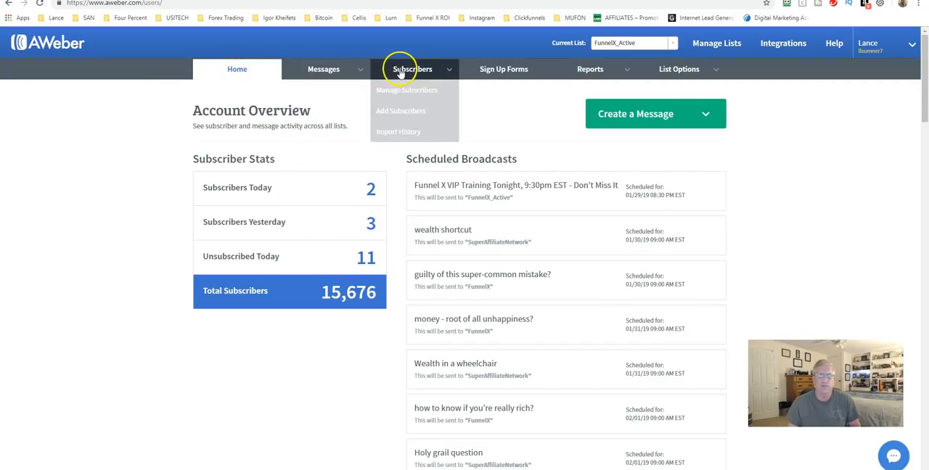
Examine the account overview, including the subscriber stats, scheduled and recently sent broadcasts, and the stats of every list.
{"action": "mouse_move", "coordinate": [589, 73]}
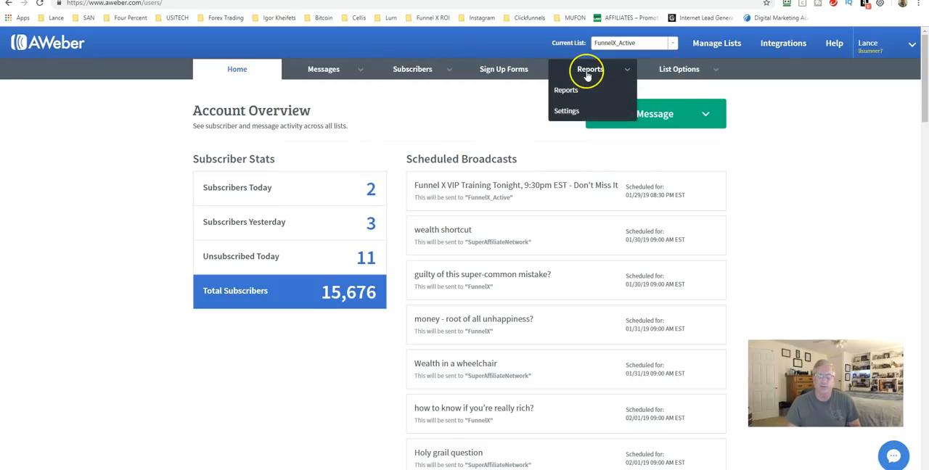
{"action": "mouse_move", "coordinate": [678, 75]}
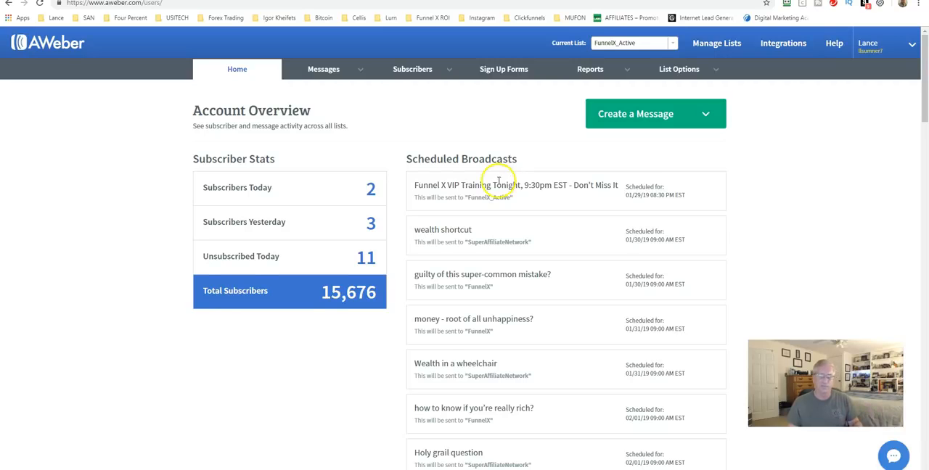
{"action": "scroll", "coordinate": [502, 180], "scroll_direction": "down", "scroll_amount": 11}
{"action": "scroll", "coordinate": [417, 209], "scroll_direction": "down", "scroll_amount": 8}
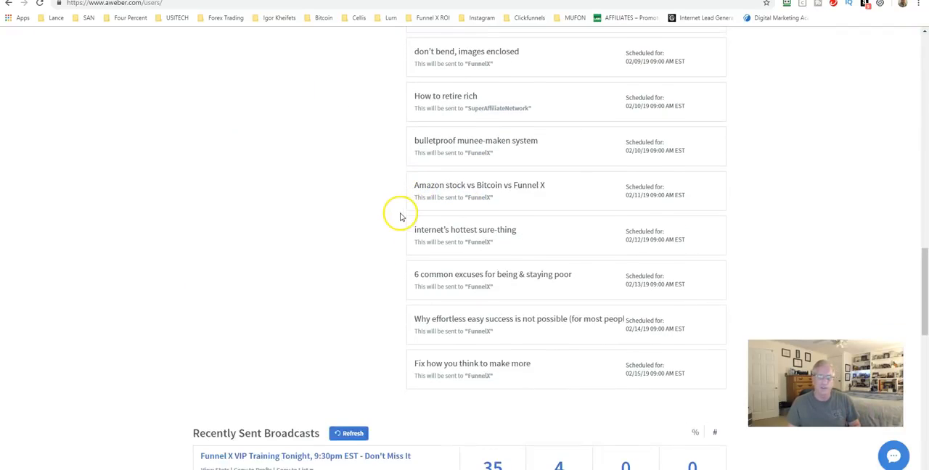
{"action": "scroll", "coordinate": [396, 216], "scroll_direction": "down", "scroll_amount": 2}
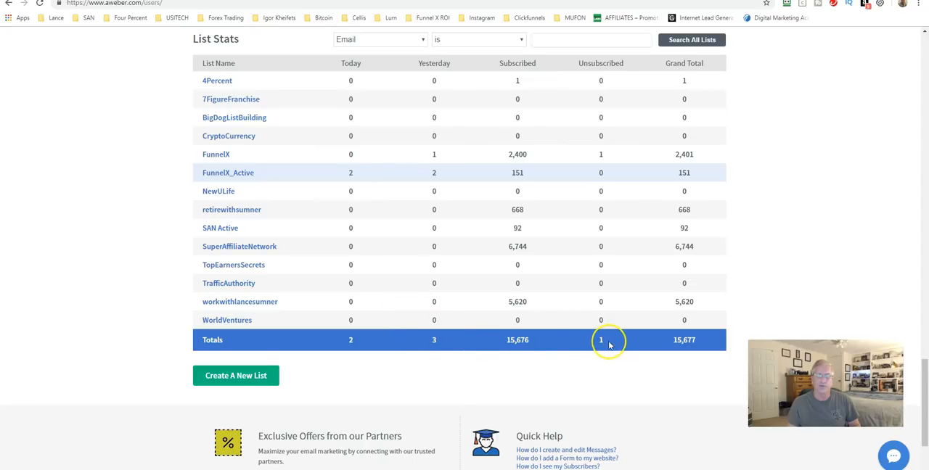
{"action": "scroll", "coordinate": [599, 341], "scroll_direction": "up", "scroll_amount": 5}
{"action": "scroll", "coordinate": [483, 311], "scroll_direction": "up", "scroll_amount": 9}
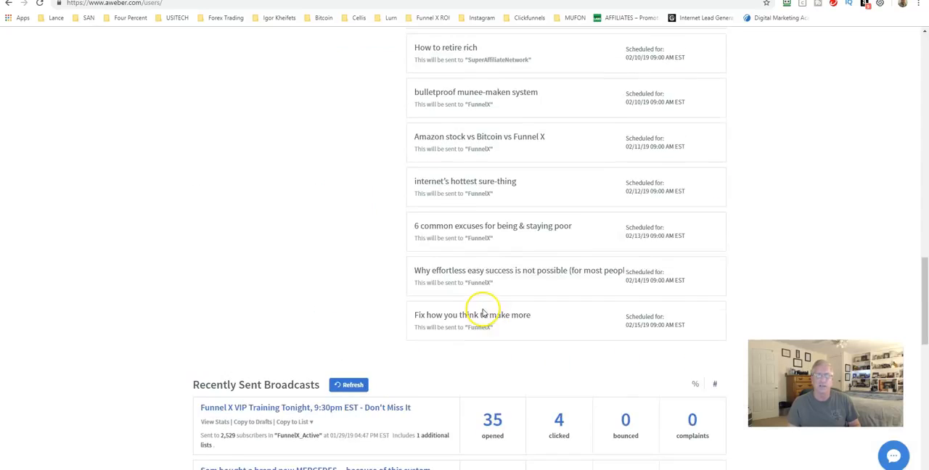
{"action": "scroll", "coordinate": [395, 299], "scroll_direction": "up", "scroll_amount": 4}
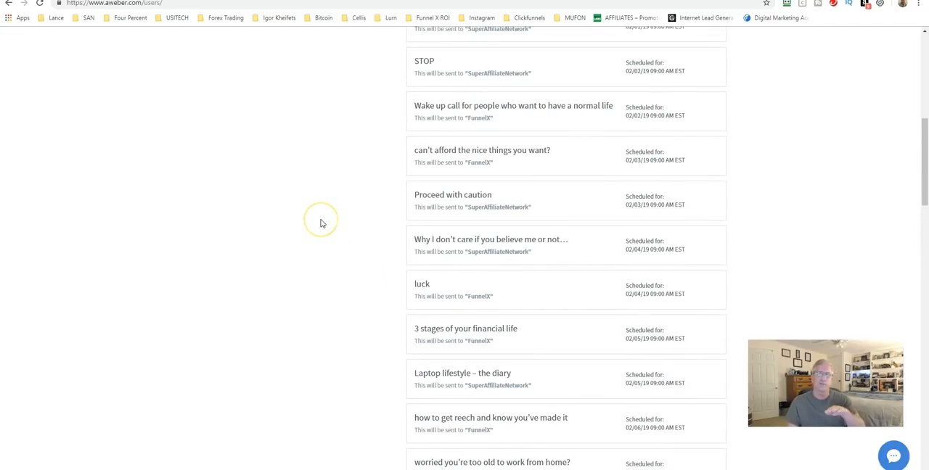
{"action": "left_click", "coordinate": [311, 220]}
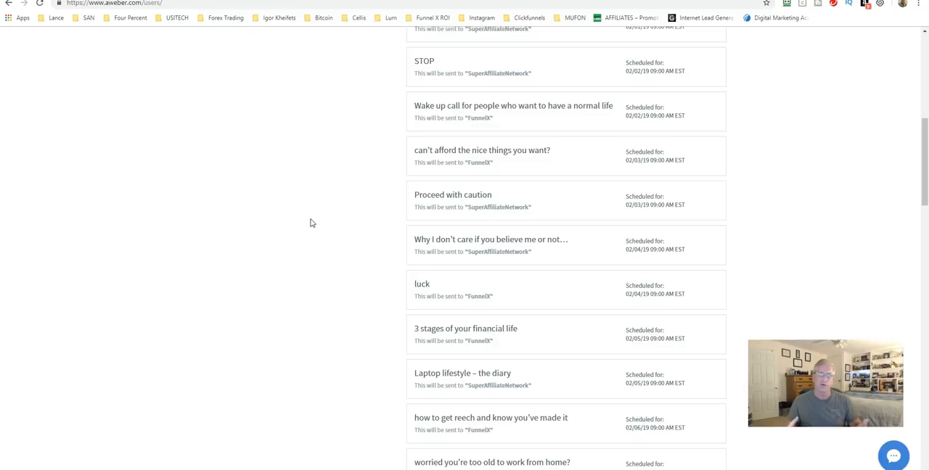
{"action": "scroll", "coordinate": [310, 223], "scroll_direction": "up", "scroll_amount": 7}
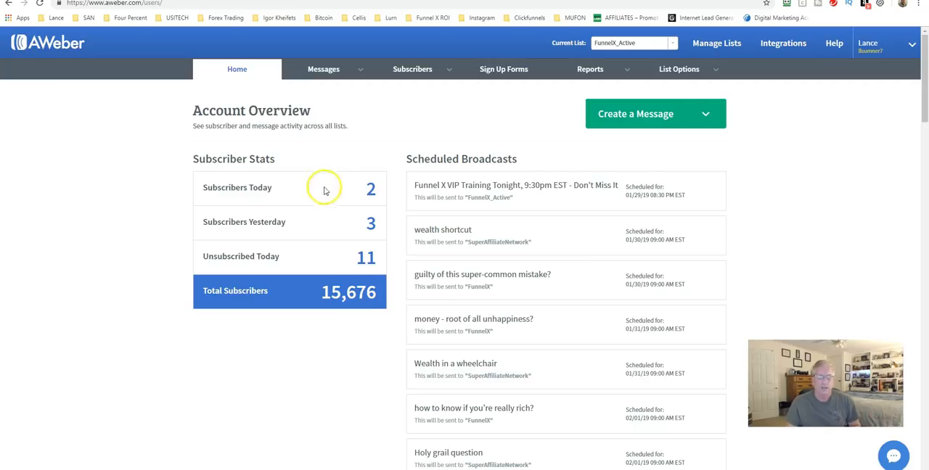
Switch the current list to SuperAffiliateNetwork and open its subscriber management page.
{"action": "mouse_move", "coordinate": [418, 78]}
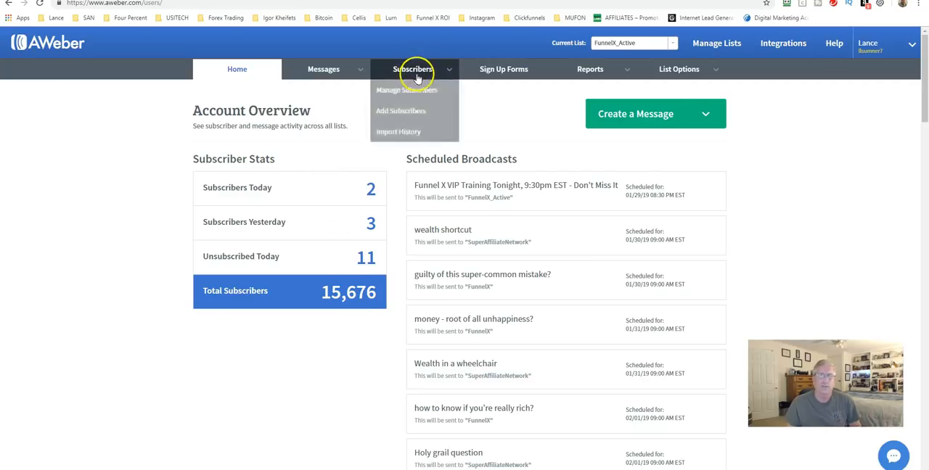
{"action": "left_click", "coordinate": [615, 43]}
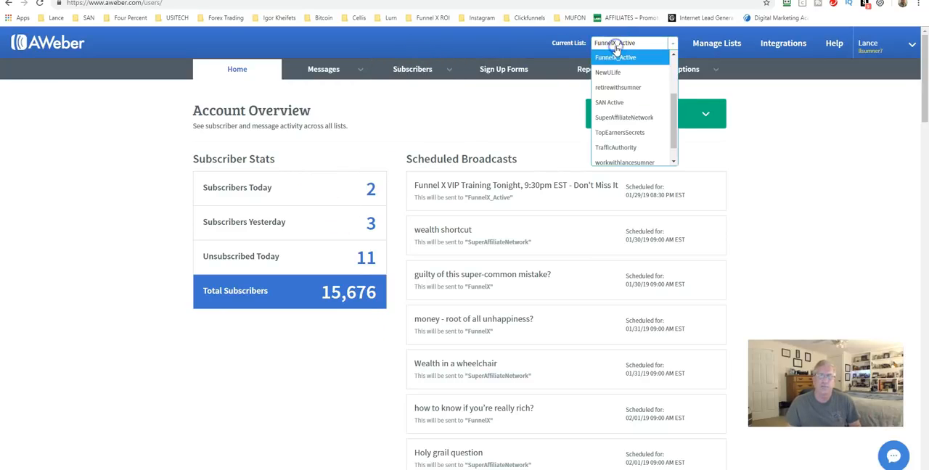
{"action": "left_click", "coordinate": [609, 120]}
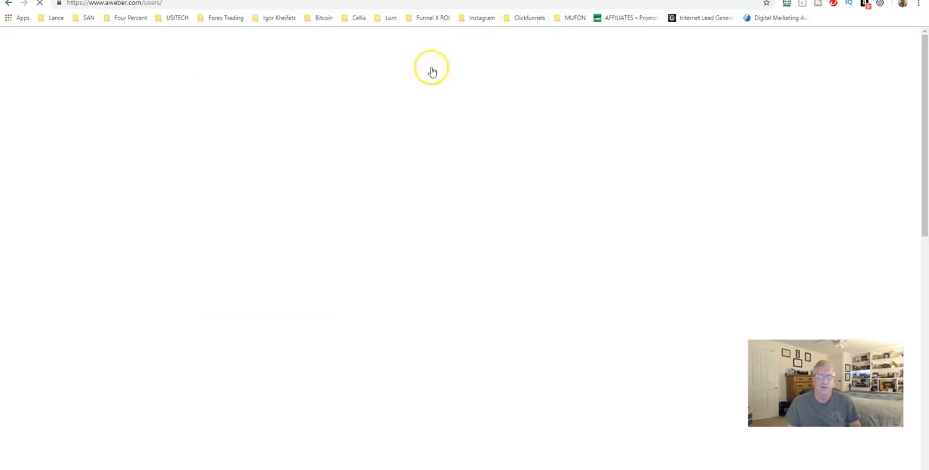
{"action": "left_click", "coordinate": [428, 70]}
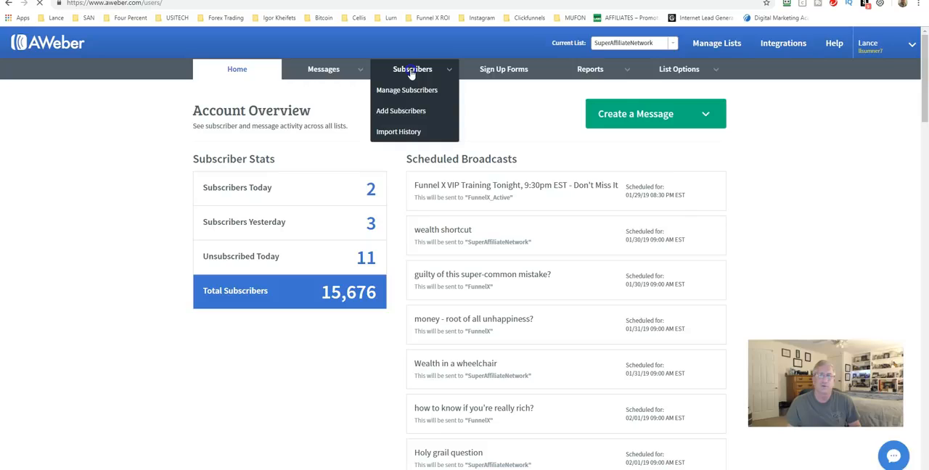
{"action": "left_click", "coordinate": [411, 73]}
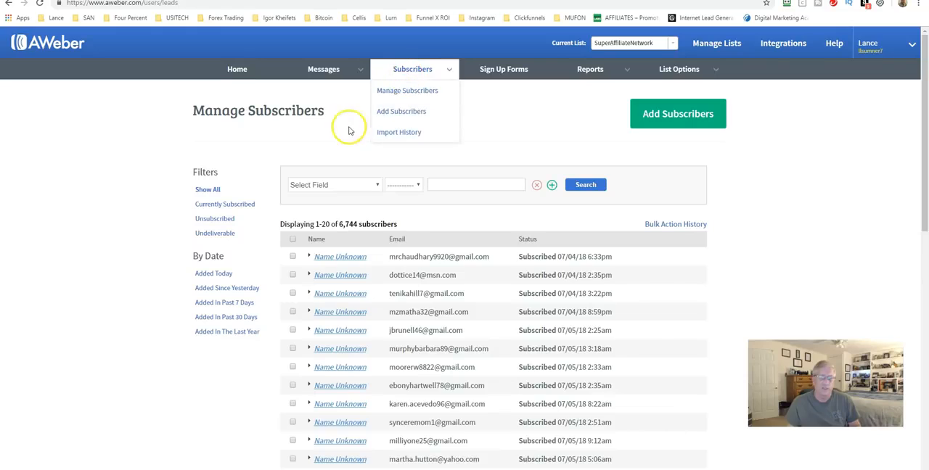
Filter the SuperAffiliateNetwork subscribers to those who unsubscribed, then select and delete all of them.
{"action": "left_click", "coordinate": [213, 220]}
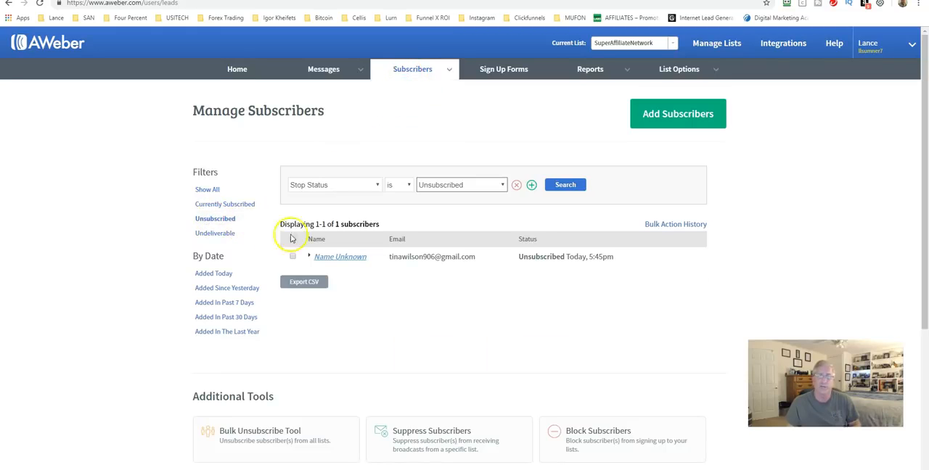
{"action": "left_click", "coordinate": [291, 239]}
{"action": "left_click", "coordinate": [291, 222]}
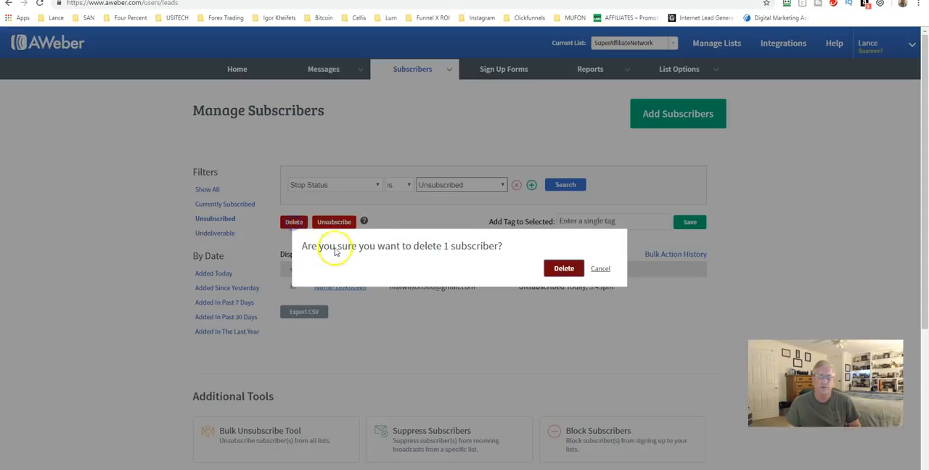
{"action": "left_click", "coordinate": [562, 268]}
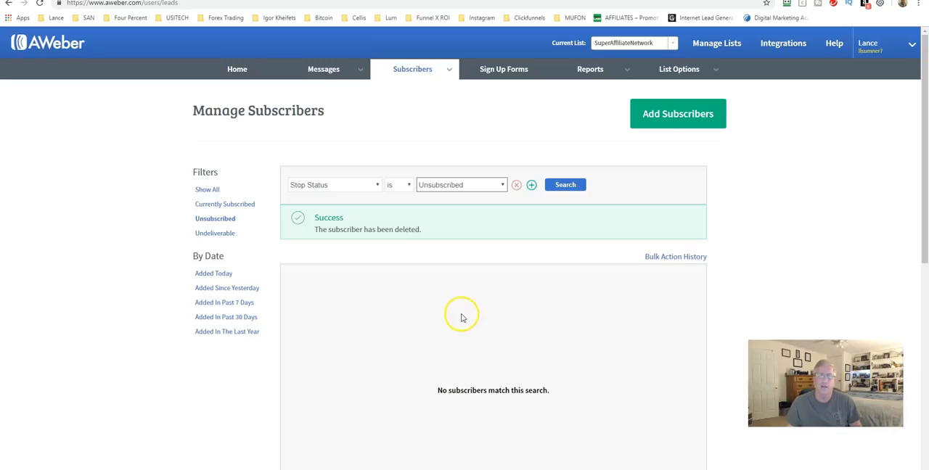
Filter the SuperAffiliateNetwork subscribers to check for undeliverable addresses.
{"action": "left_click", "coordinate": [218, 234]}
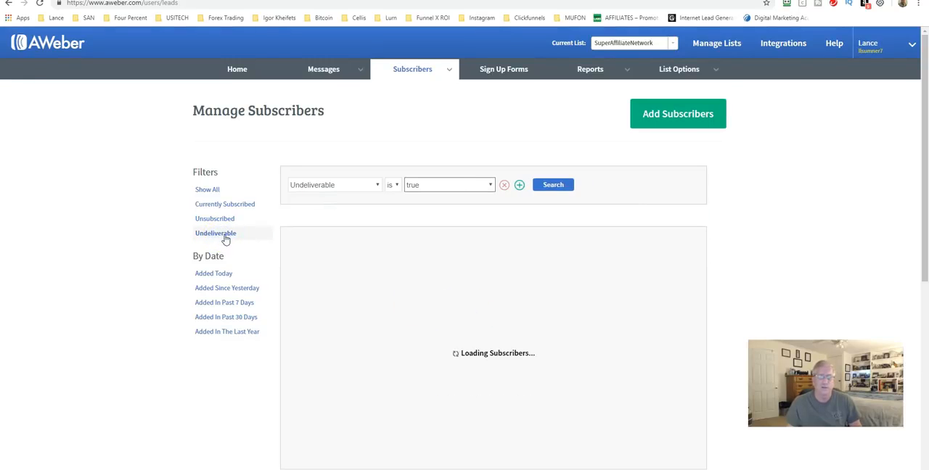
{"action": "left_click", "coordinate": [237, 243]}
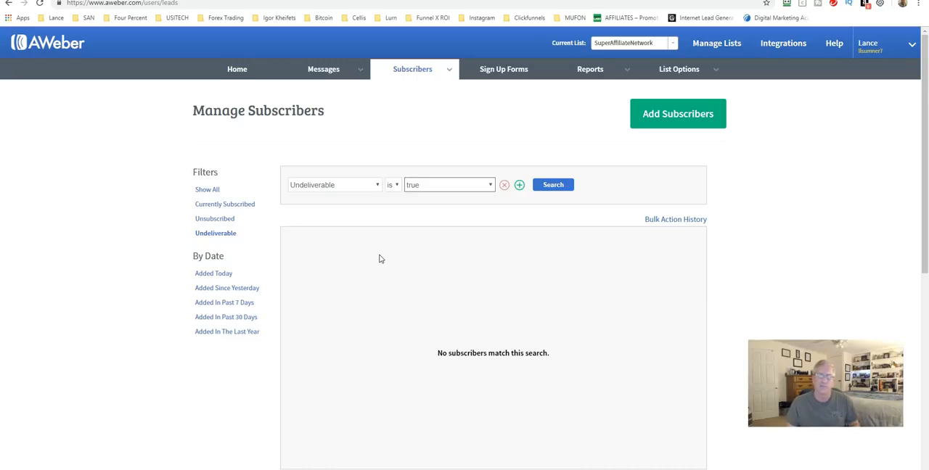
Open the Legacy Follow Up Series messages of the SuperAffiliateNetwork list.
{"action": "left_click", "coordinate": [316, 69]}
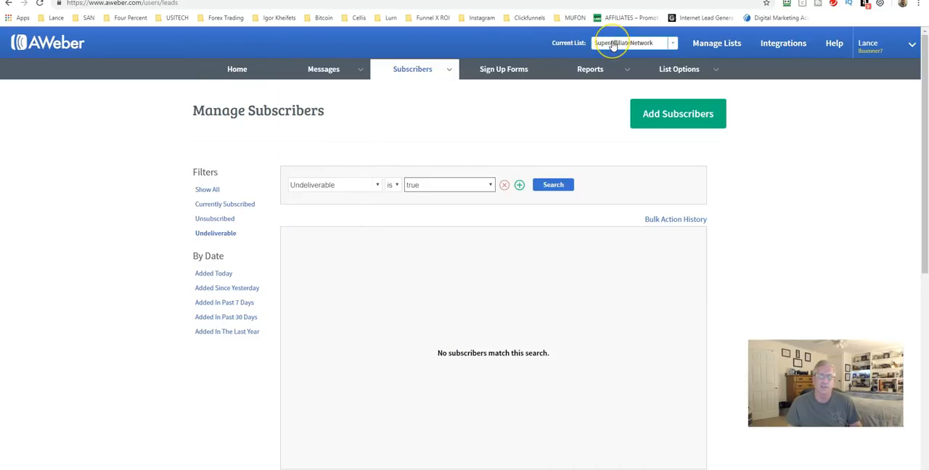
{"action": "left_click", "coordinate": [673, 45]}
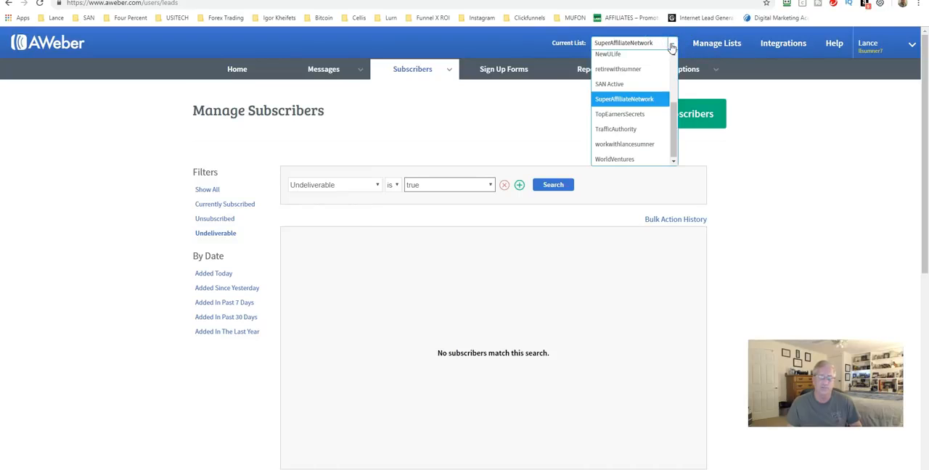
{"action": "left_click", "coordinate": [672, 45]}
{"action": "mouse_move", "coordinate": [325, 70]}
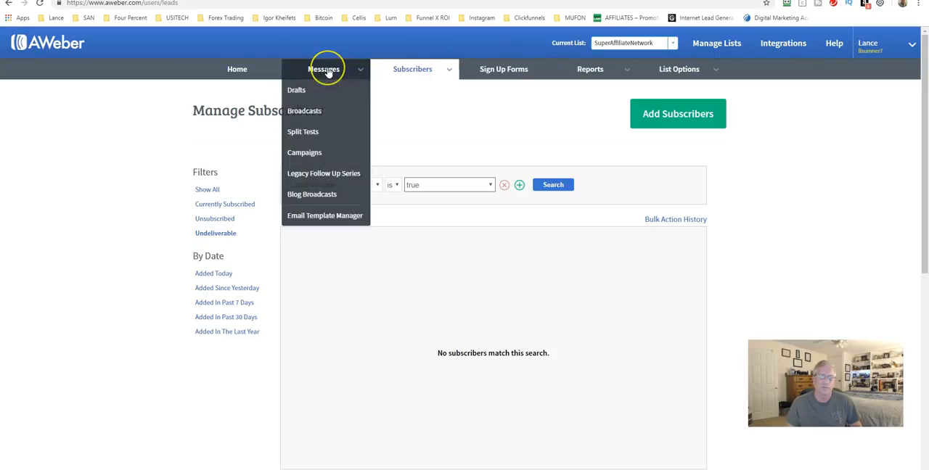
{"action": "left_click", "coordinate": [310, 175]}
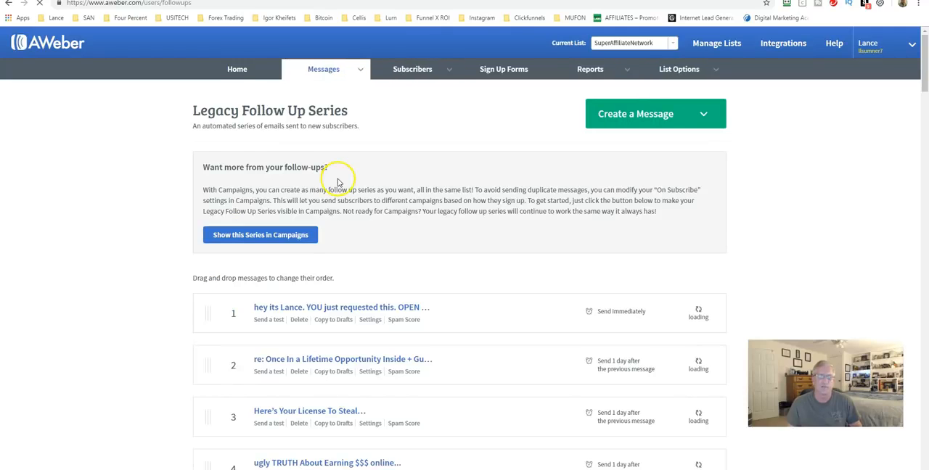
Review the follow-up series' message subjects, their order, sending intervals and open rates.
{"action": "scroll", "coordinate": [344, 206], "scroll_direction": "down", "scroll_amount": 2}
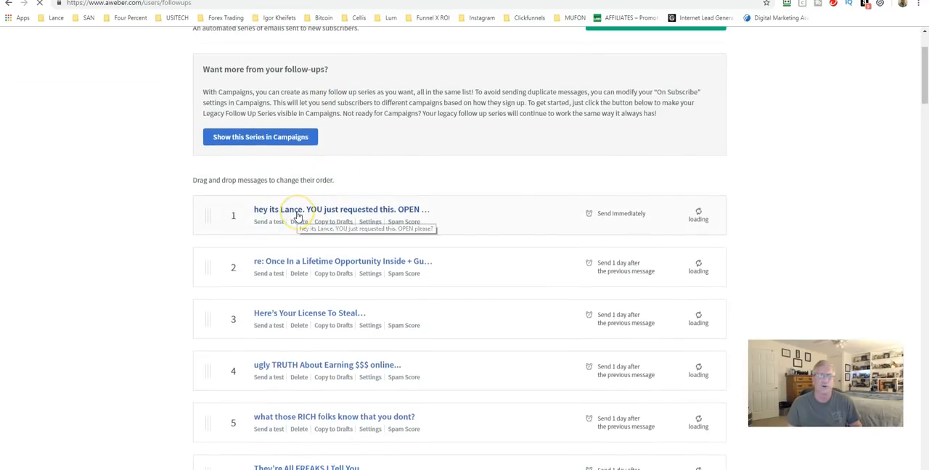
{"action": "scroll", "coordinate": [312, 212], "scroll_direction": "down", "scroll_amount": 3}
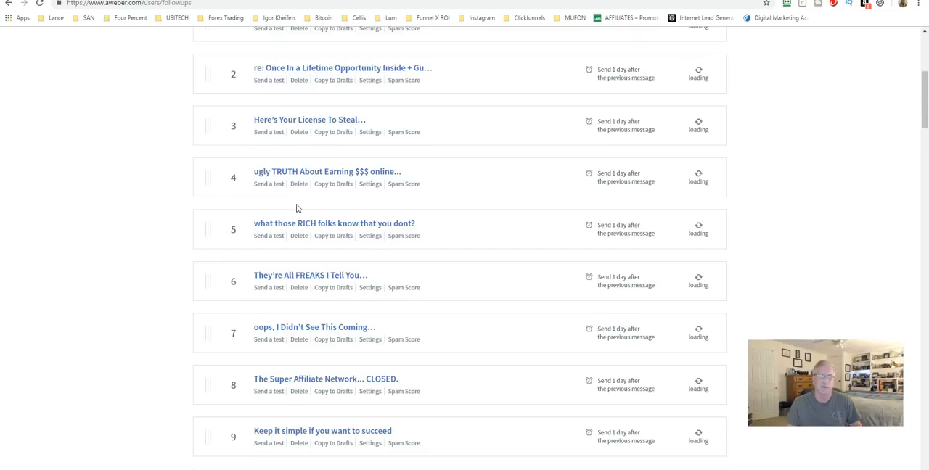
{"action": "scroll", "coordinate": [296, 208], "scroll_direction": "down", "scroll_amount": 8}
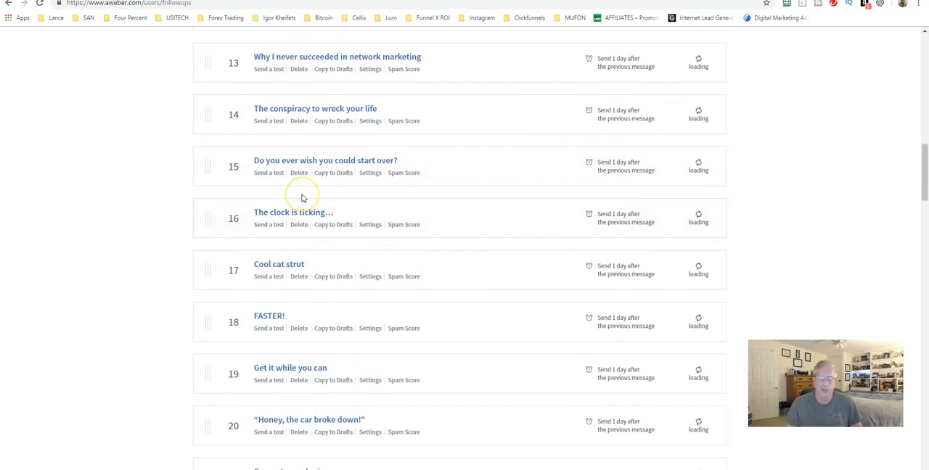
{"action": "left_click", "coordinate": [305, 203]}
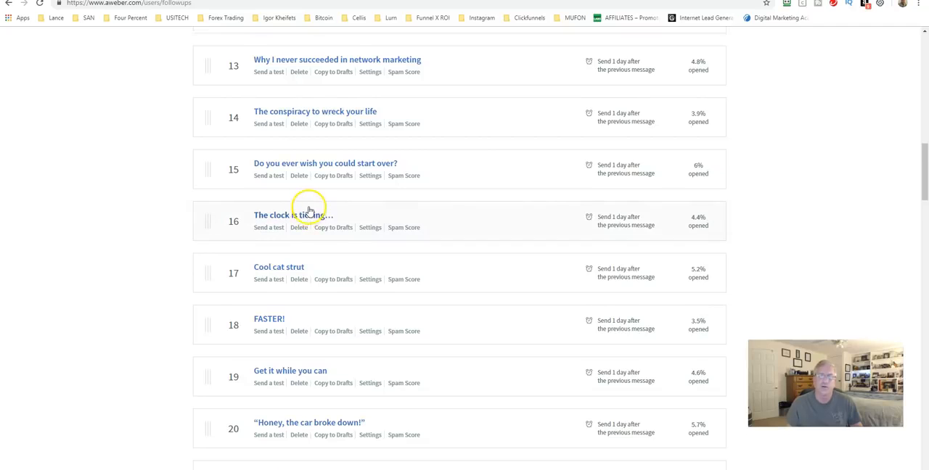
{"action": "scroll", "coordinate": [309, 208], "scroll_direction": "up", "scroll_amount": 5}
{"action": "scroll", "coordinate": [308, 208], "scroll_direction": "up", "scroll_amount": 7}
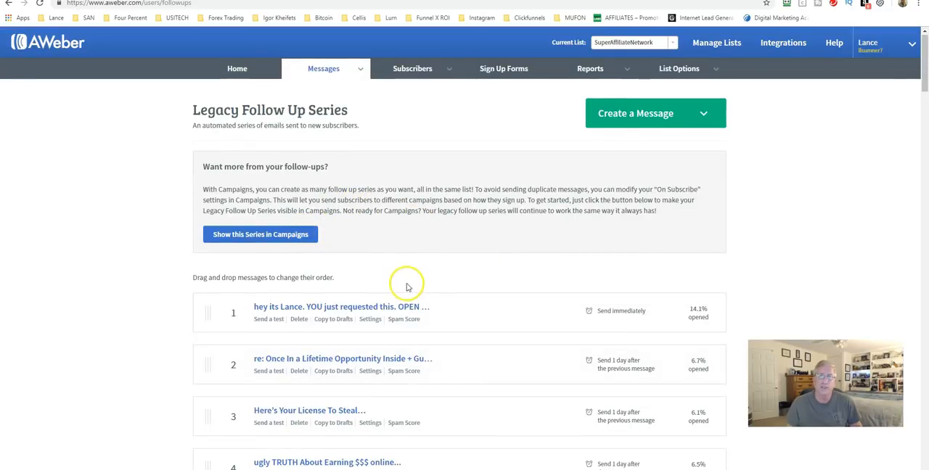
{"action": "scroll", "coordinate": [385, 283], "scroll_direction": "down", "scroll_amount": 2}
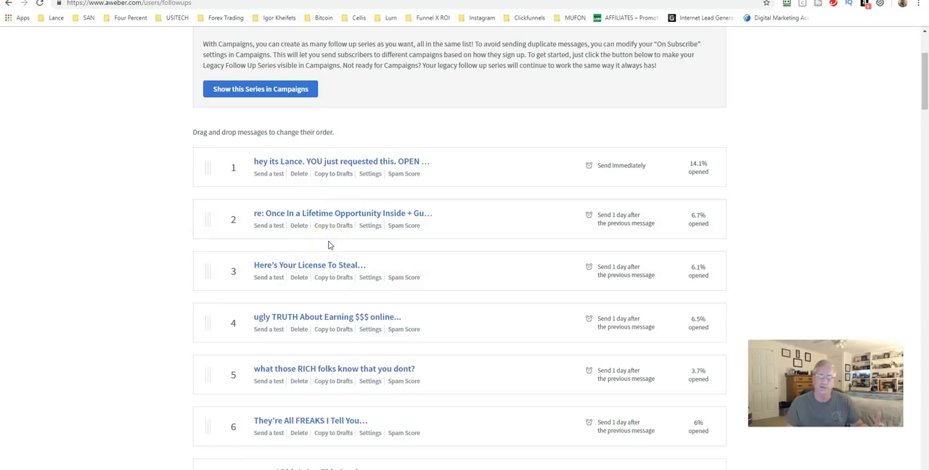
{"action": "scroll", "coordinate": [361, 224], "scroll_direction": "down", "scroll_amount": 1}
{"action": "scroll", "coordinate": [361, 220], "scroll_direction": "down", "scroll_amount": 1}
{"action": "left_click_drag", "start_coordinate": [357, 221], "coordinate": [358, 225]}
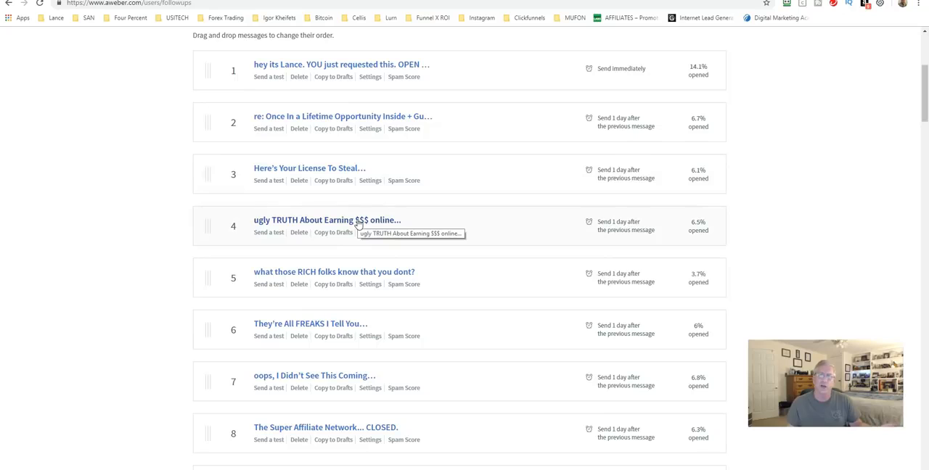
{"action": "scroll", "coordinate": [357, 226], "scroll_direction": "down", "scroll_amount": 1}
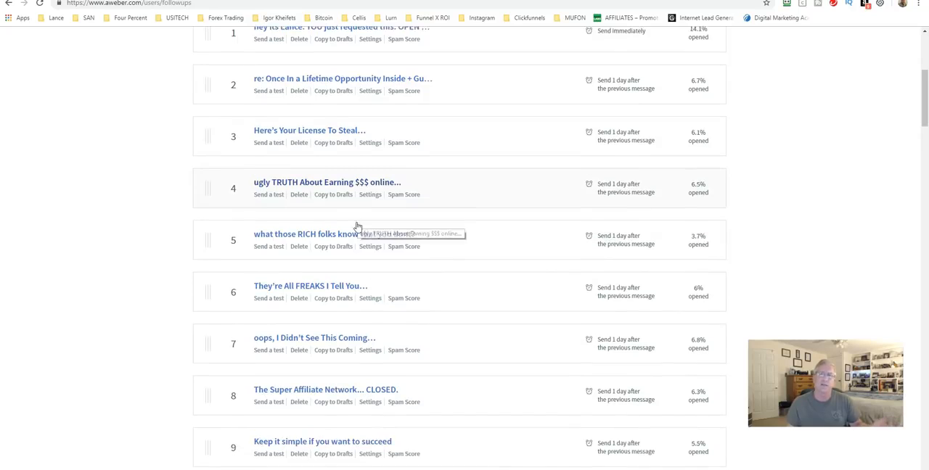
{"action": "left_click", "coordinate": [343, 216]}
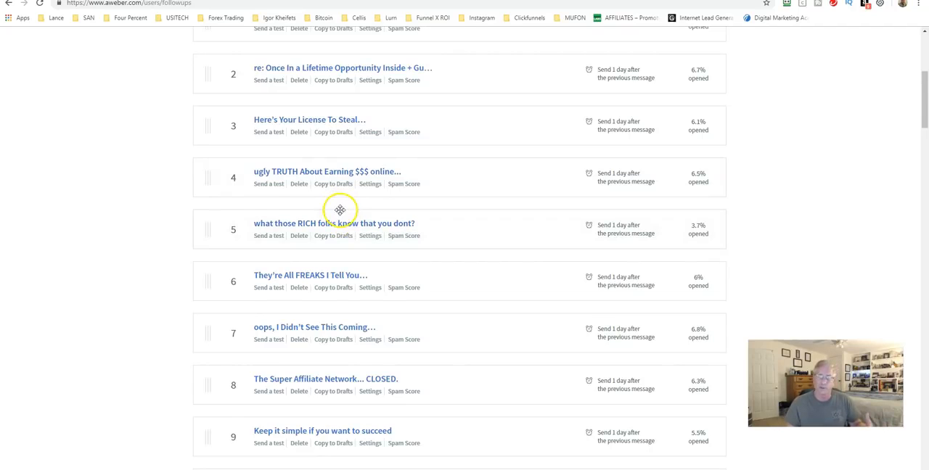
{"action": "scroll", "coordinate": [326, 197], "scroll_direction": "down", "scroll_amount": 1}
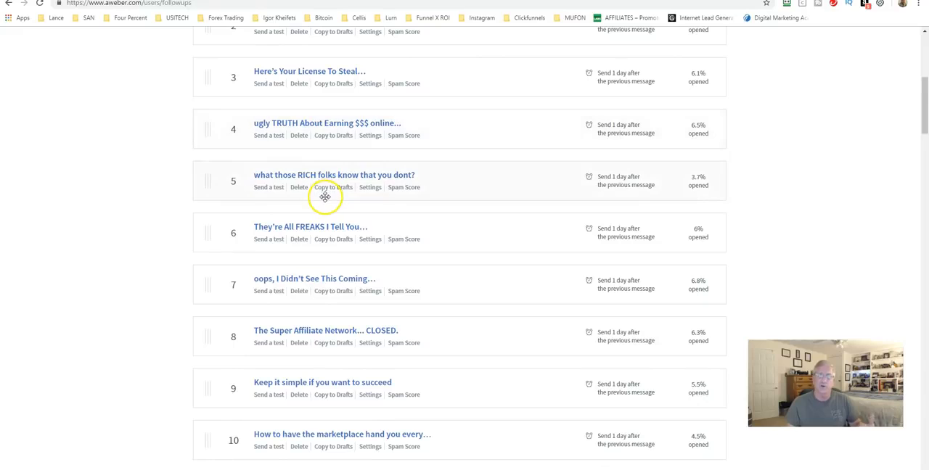
{"action": "scroll", "coordinate": [325, 196], "scroll_direction": "down", "scroll_amount": 1}
{"action": "scroll", "coordinate": [328, 217], "scroll_direction": "up", "scroll_amount": 8}
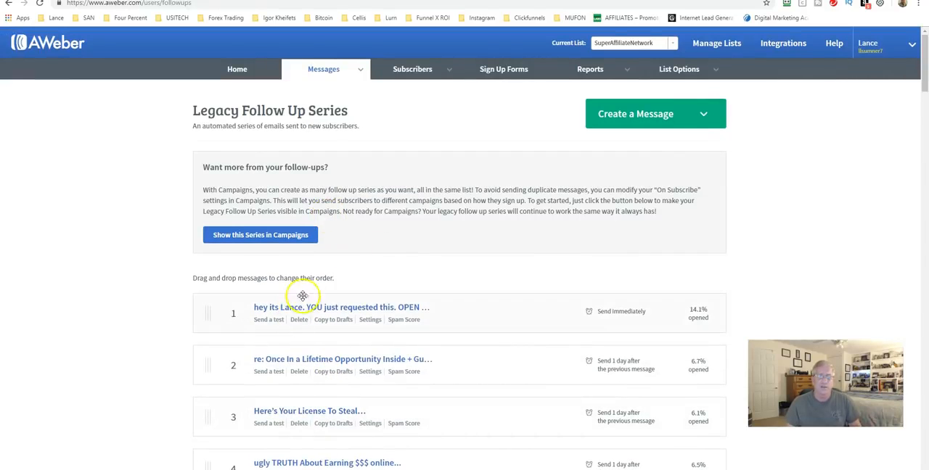
Copy the first message of the Legacy Follow Up Series to the drafts.
{"action": "mouse_move", "coordinate": [330, 72]}
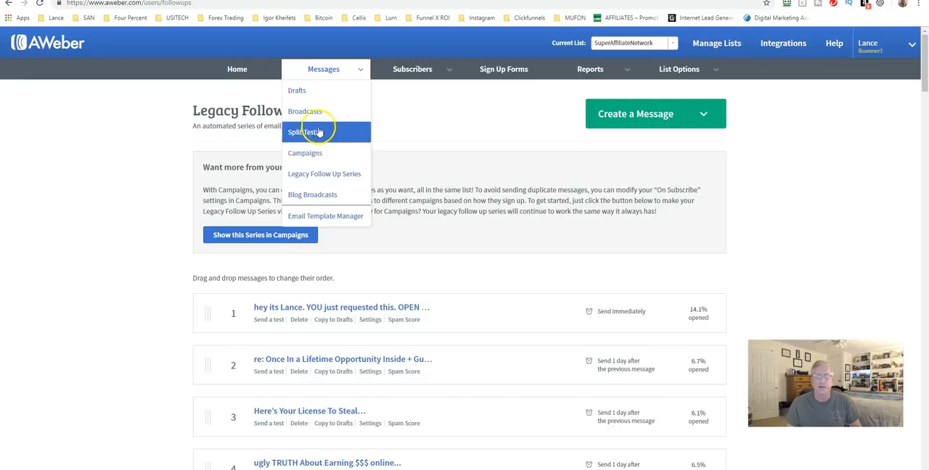
{"action": "scroll", "coordinate": [314, 311], "scroll_direction": "down", "scroll_amount": 1}
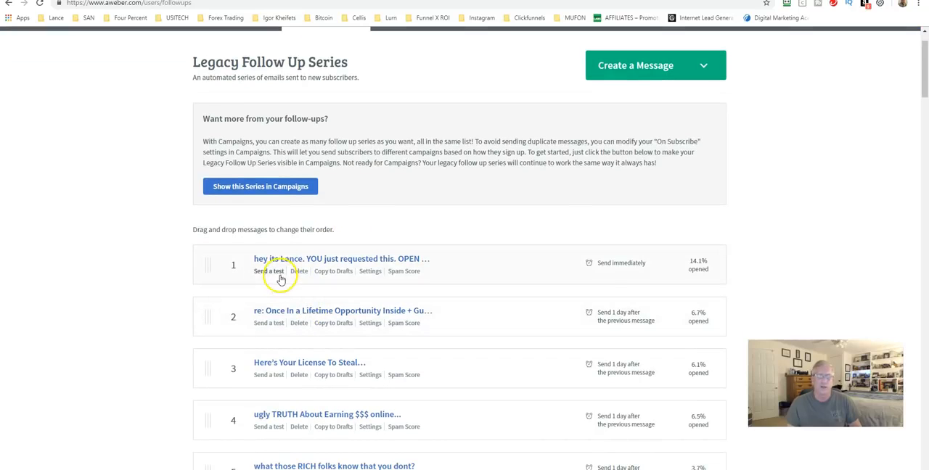
{"action": "left_click", "coordinate": [324, 275]}
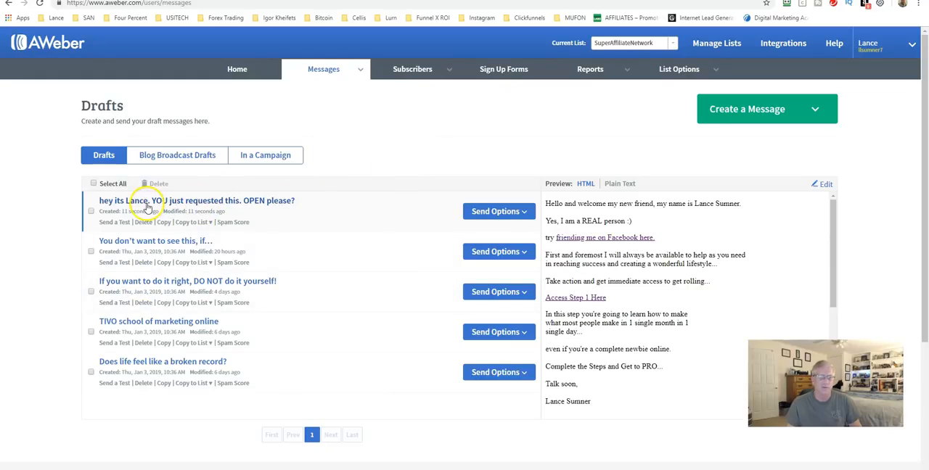
Start scheduling the newly copied draft as a broadcast and apply Include All Lists with the Active Subscribers segment as recipients.
{"action": "left_click", "coordinate": [484, 212]}
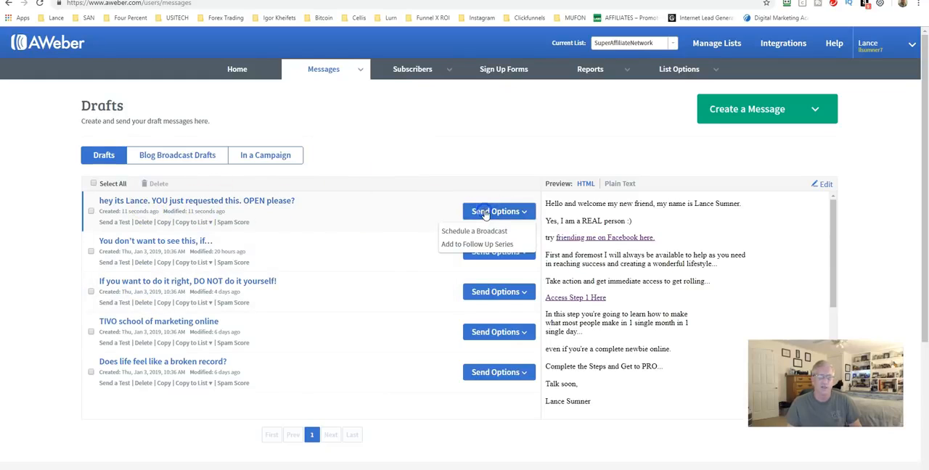
{"action": "left_click", "coordinate": [487, 232]}
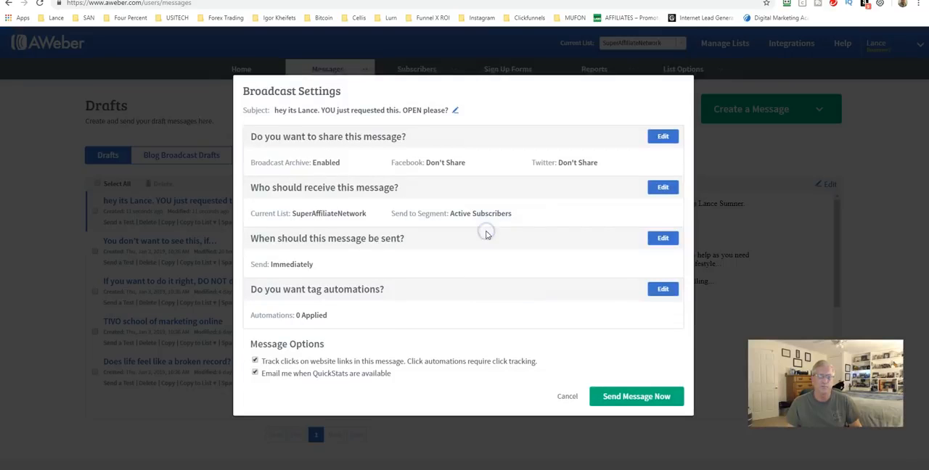
{"action": "left_click", "coordinate": [662, 187]}
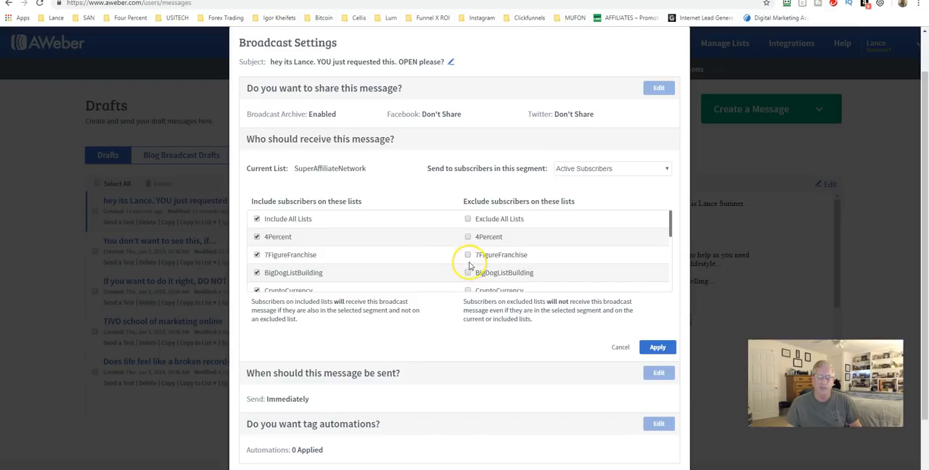
{"action": "scroll", "coordinate": [467, 256], "scroll_direction": "down", "scroll_amount": 1}
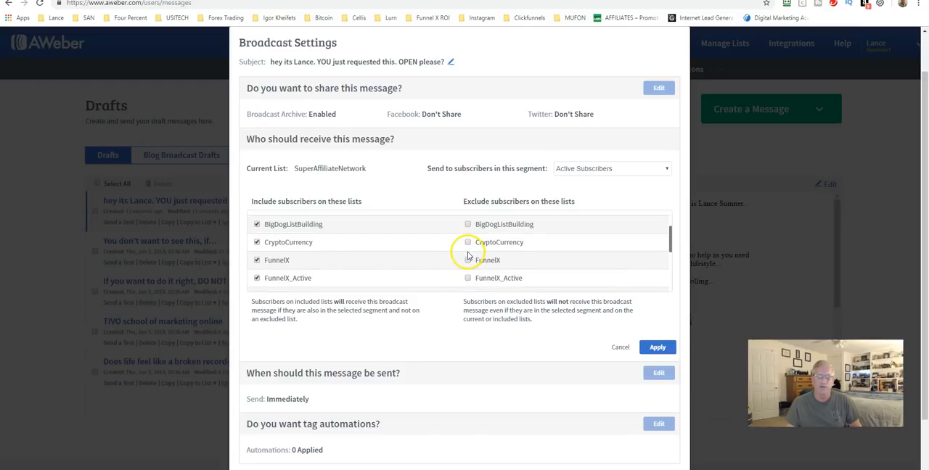
{"action": "scroll", "coordinate": [451, 275], "scroll_direction": "down", "scroll_amount": 4}
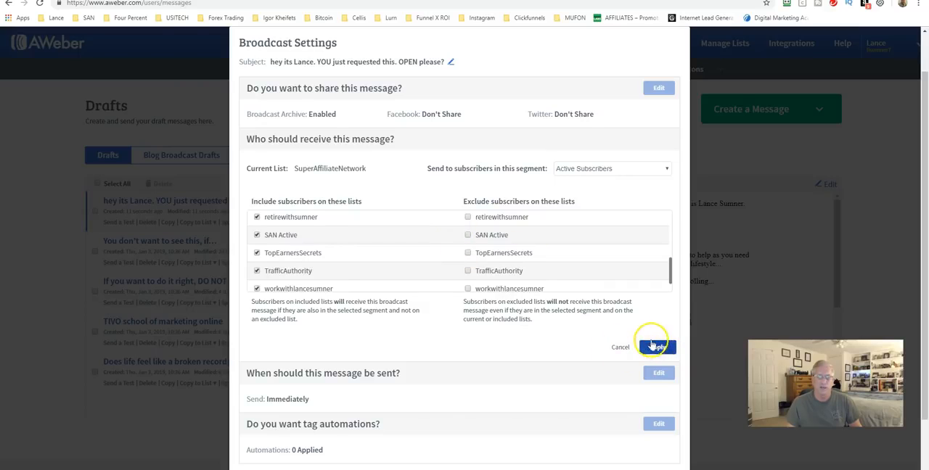
{"action": "left_click", "coordinate": [656, 348]}
{"action": "left_click", "coordinate": [615, 403]}
Look at the broadcast's send time and calendar options, then cancel them and the broadcast settings without sending.
{"action": "left_click", "coordinate": [660, 238]}
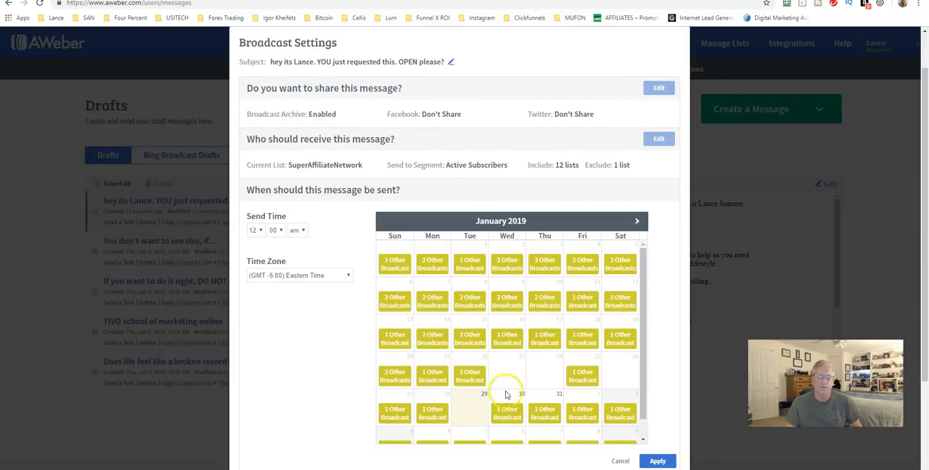
{"action": "left_click", "coordinate": [257, 230]}
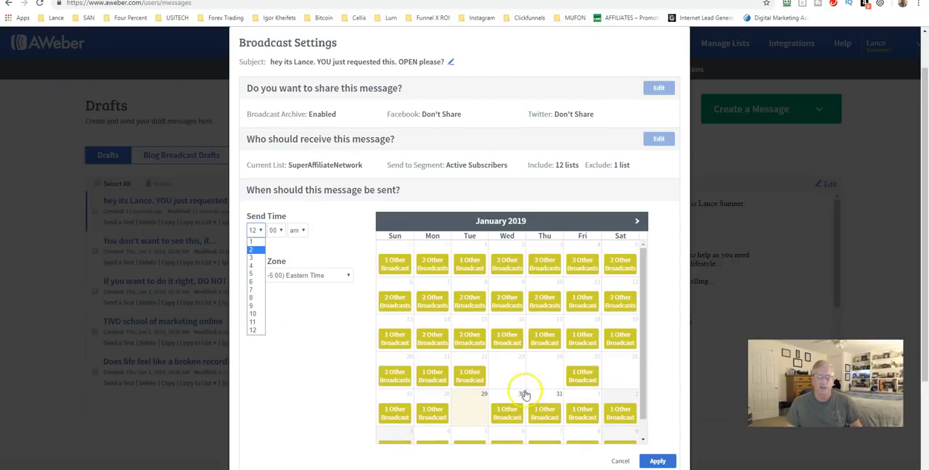
{"action": "left_click", "coordinate": [621, 461]}
{"action": "left_click", "coordinate": [564, 394]}
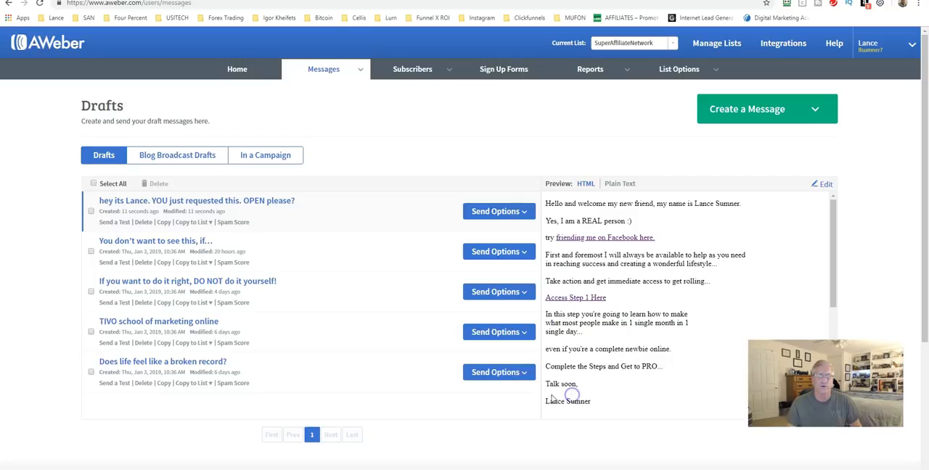
Open the form for adding an individual subscriber to the SuperAffiliateNetwork list.
{"action": "mouse_move", "coordinate": [324, 69]}
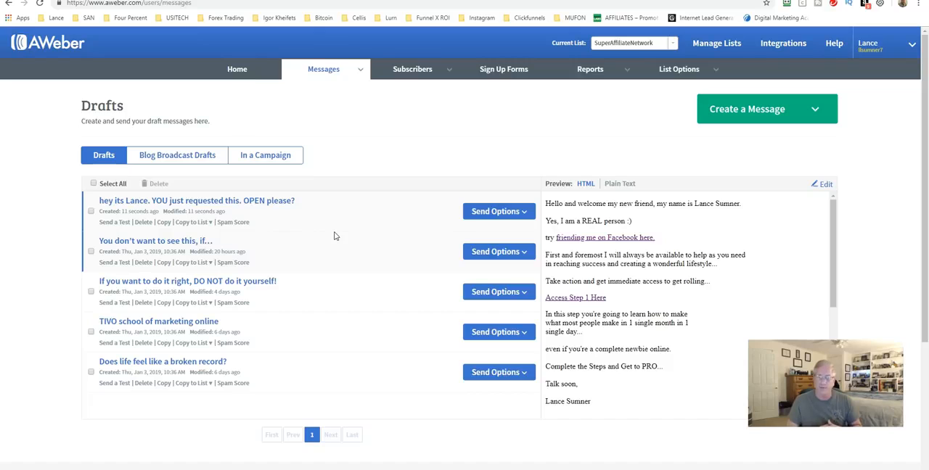
{"action": "mouse_move", "coordinate": [415, 72]}
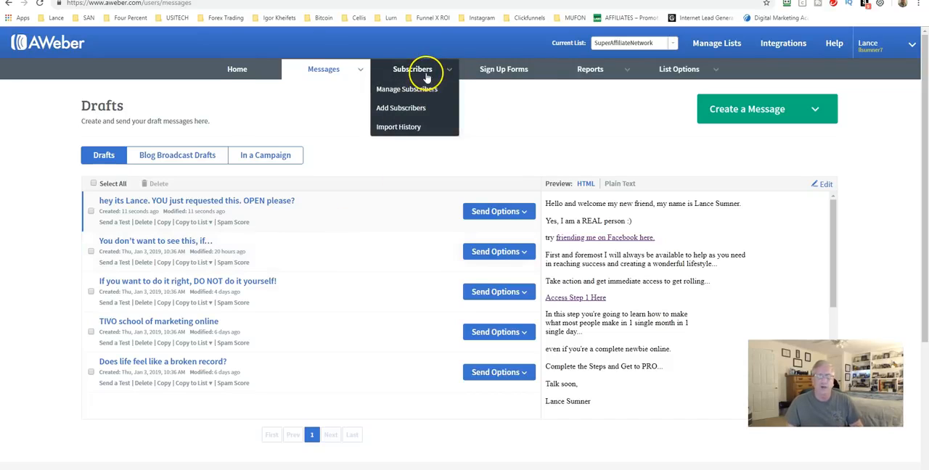
{"action": "left_click", "coordinate": [404, 109]}
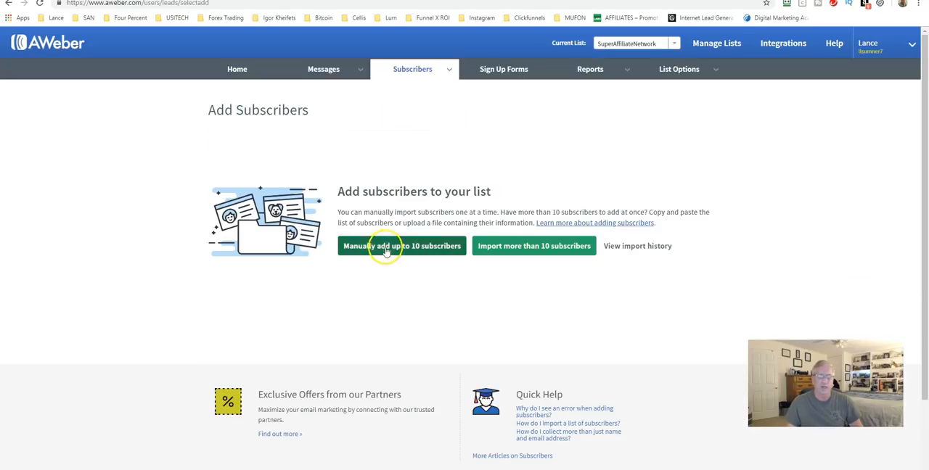
{"action": "left_click", "coordinate": [384, 247]}
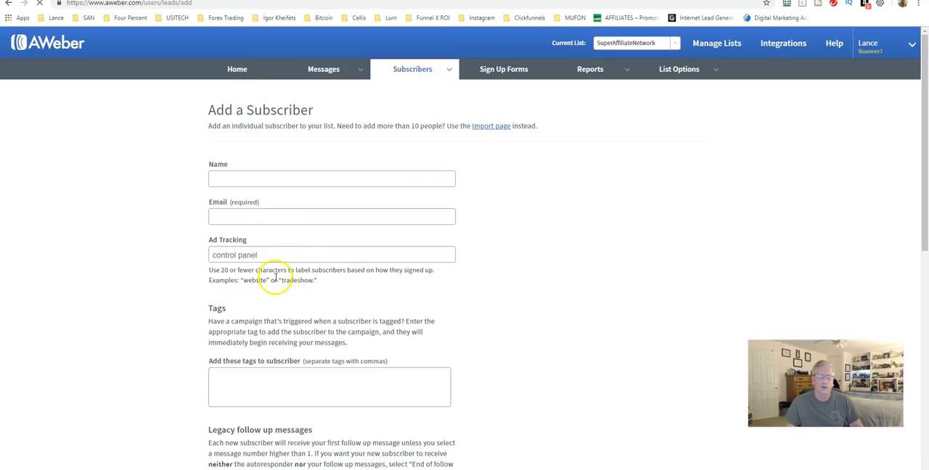
Open the Import Subscribers page to view the options for uploading a file or entering subscribers by hand.
{"action": "mouse_move", "coordinate": [419, 69]}
{"action": "left_click", "coordinate": [410, 114]}
{"action": "left_click", "coordinate": [529, 249]}
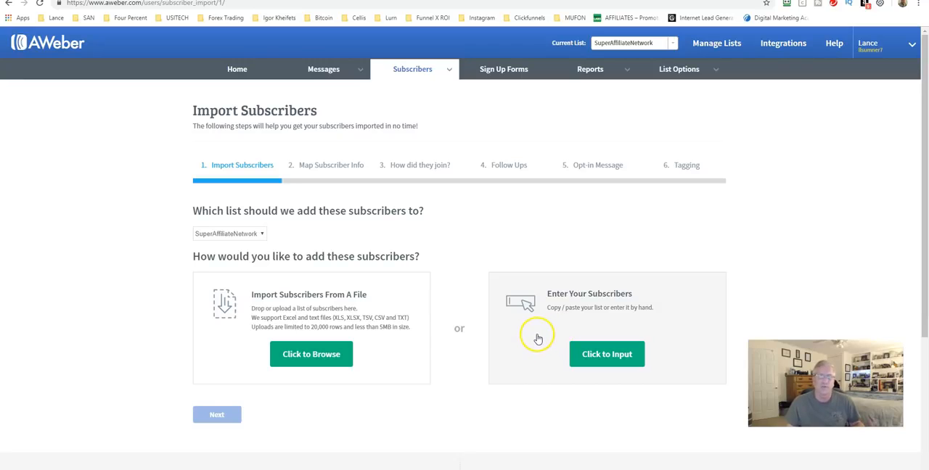
Open the list's sign up forms, try to preview OnlinePresenceFreeReport, and open its publishing options.
{"action": "left_click", "coordinate": [500, 70]}
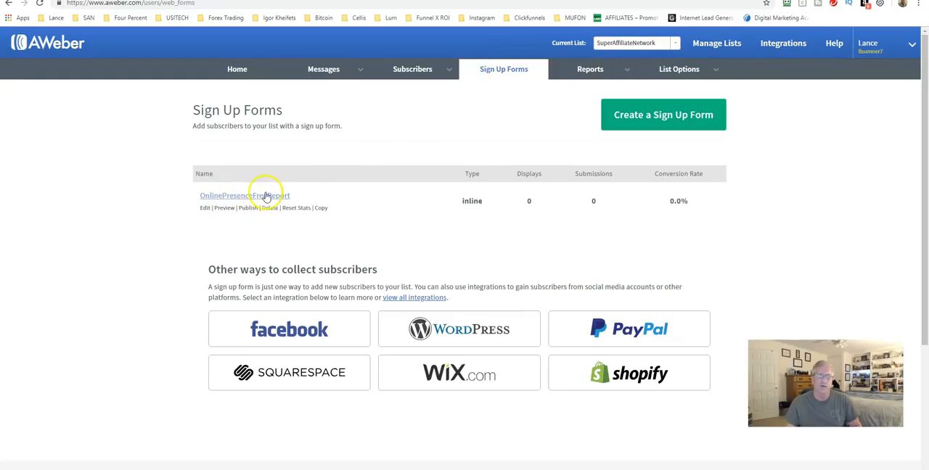
{"action": "left_click", "coordinate": [224, 208]}
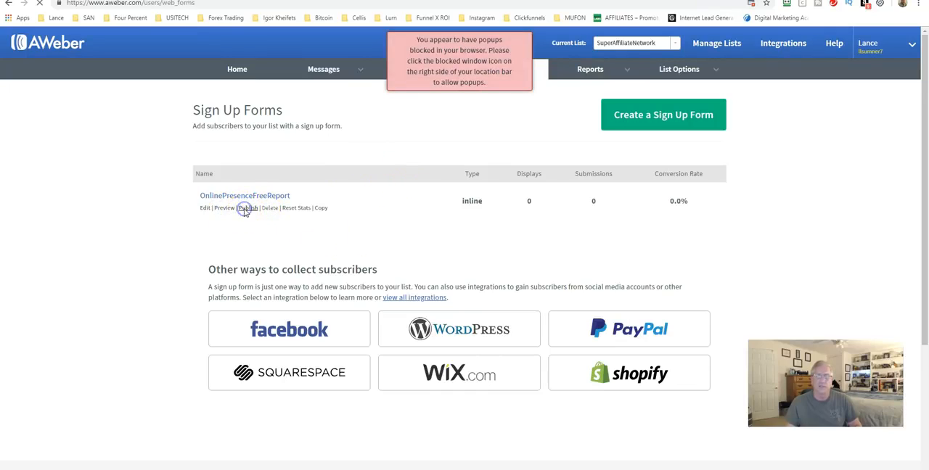
{"action": "left_click", "coordinate": [246, 209]}
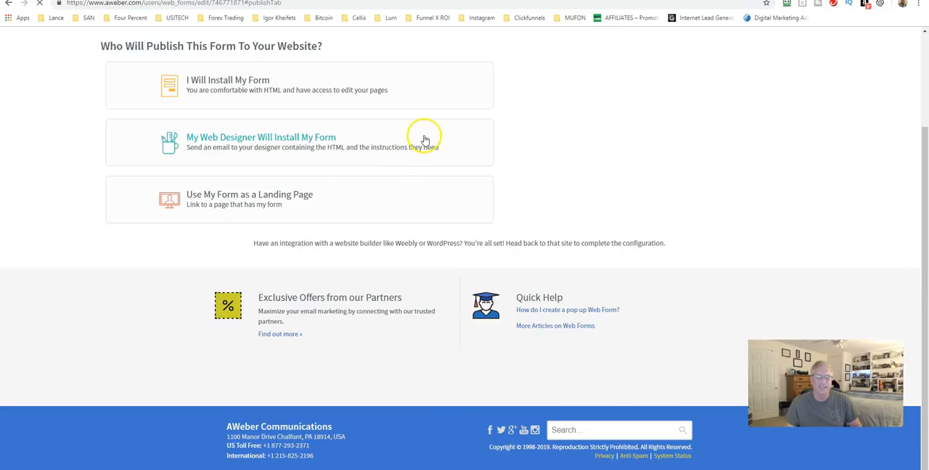
{"action": "scroll", "coordinate": [425, 138], "scroll_direction": "up", "scroll_amount": 2}
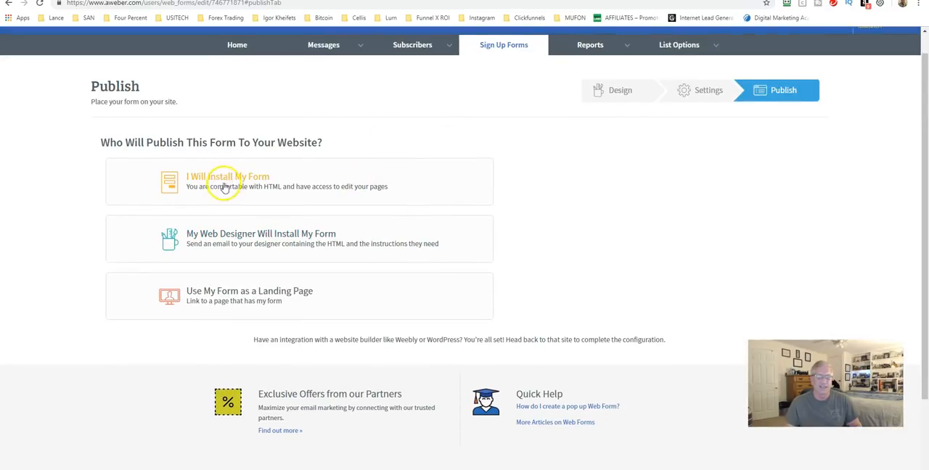
Review the OnlinePresenceFreeReport form's design, then its basic settings for the thank you and already subscribed pages.
{"action": "left_click", "coordinate": [626, 105]}
{"action": "scroll", "coordinate": [340, 381], "scroll_direction": "down", "scroll_amount": 1}
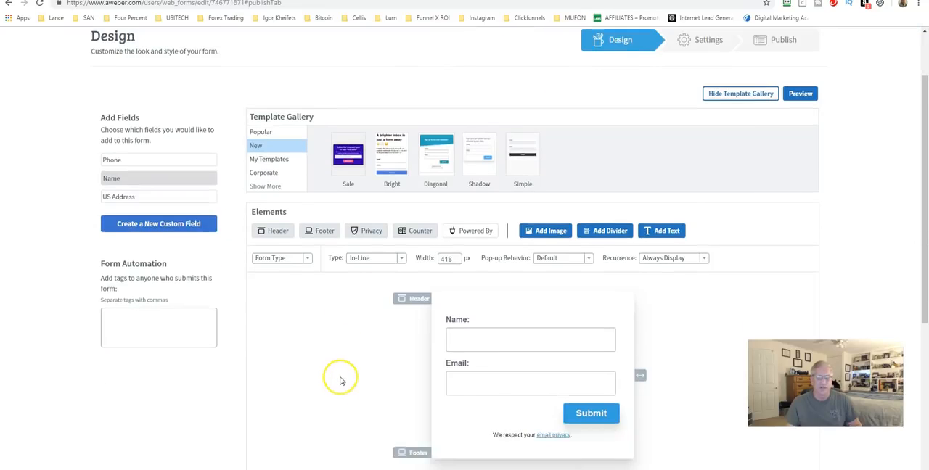
{"action": "scroll", "coordinate": [340, 381], "scroll_direction": "down", "scroll_amount": 1}
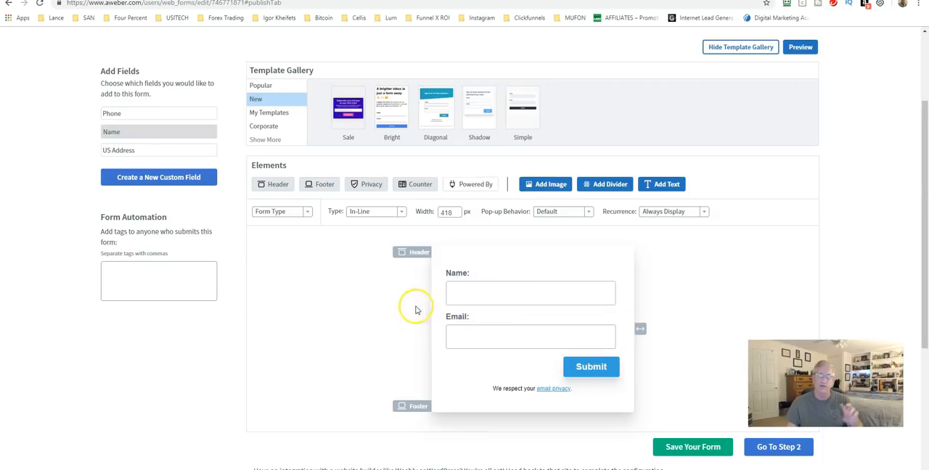
{"action": "left_click", "coordinate": [322, 291]}
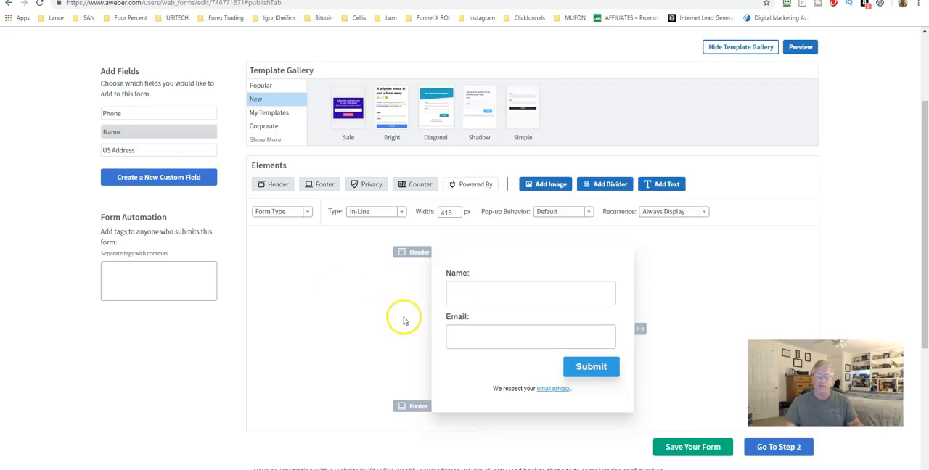
{"action": "scroll", "coordinate": [397, 317], "scroll_direction": "down", "scroll_amount": 1}
{"action": "scroll", "coordinate": [396, 317], "scroll_direction": "down", "scroll_amount": 3}
{"action": "left_click", "coordinate": [778, 300]}
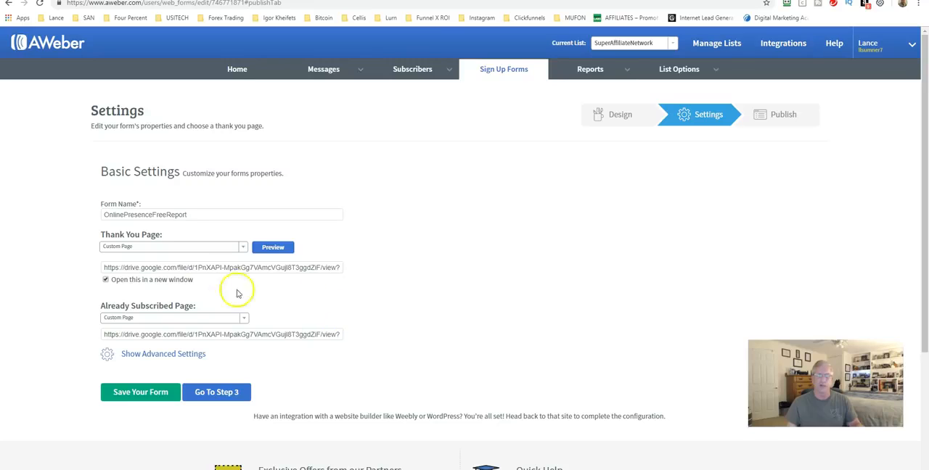
{"action": "scroll", "coordinate": [334, 312], "scroll_direction": "down", "scroll_amount": 1}
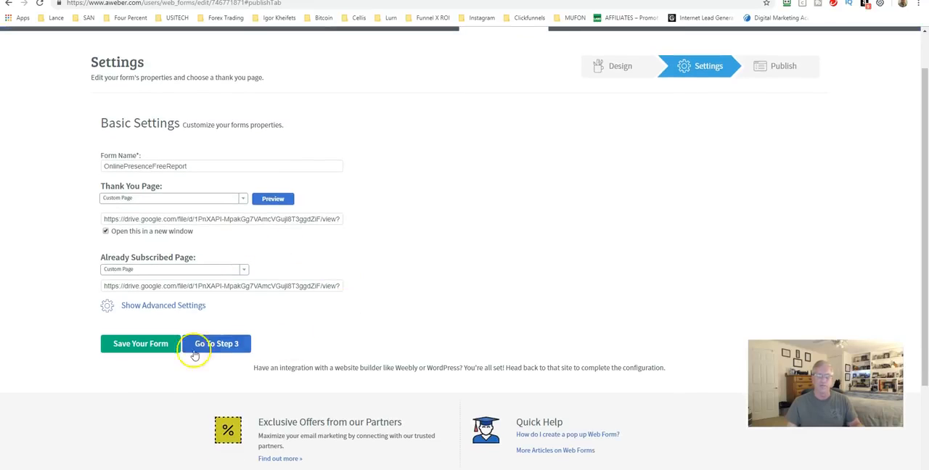
Go to the form's publishing step and display the Raw HTML Version for installing it yourself.
{"action": "left_click", "coordinate": [197, 341]}
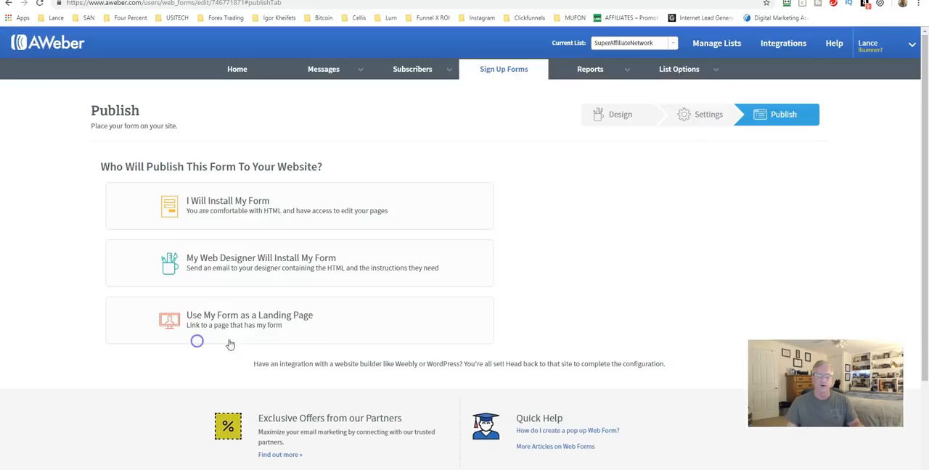
{"action": "left_click", "coordinate": [246, 207]}
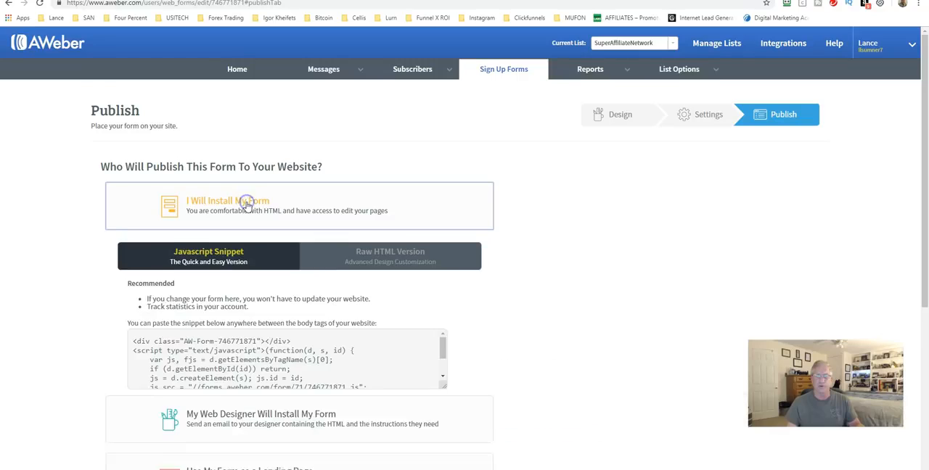
{"action": "left_click", "coordinate": [381, 260]}
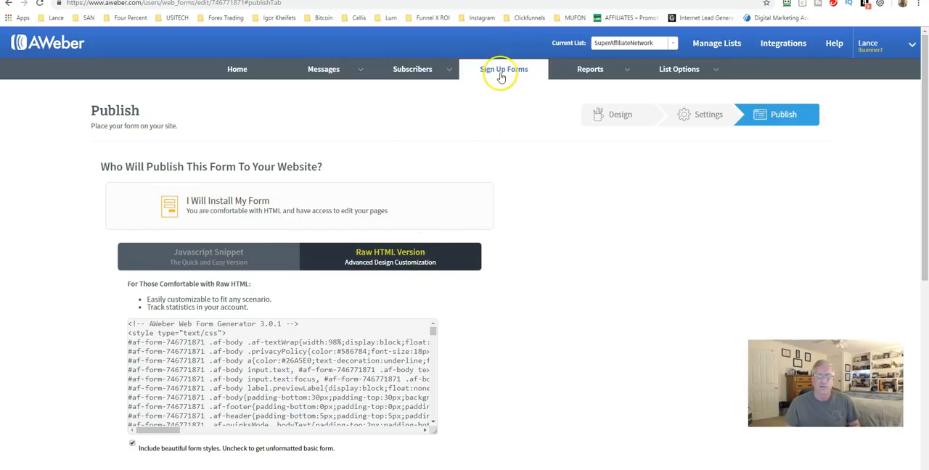
Open the account reports to view the opens over time for all lists.
{"action": "left_click", "coordinate": [588, 72]}
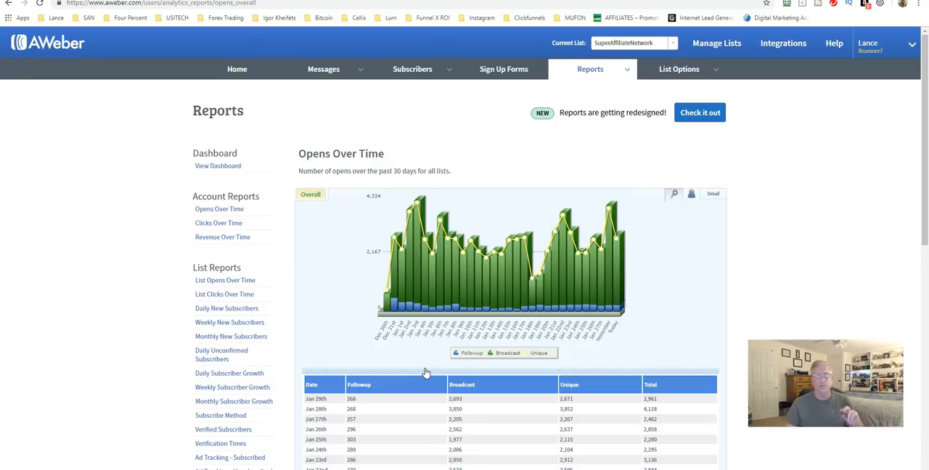
On the account overview, show the recently sent broadcasts' statistics as percentages and look over the scheduled broadcasts.
{"action": "left_click", "coordinate": [239, 68]}
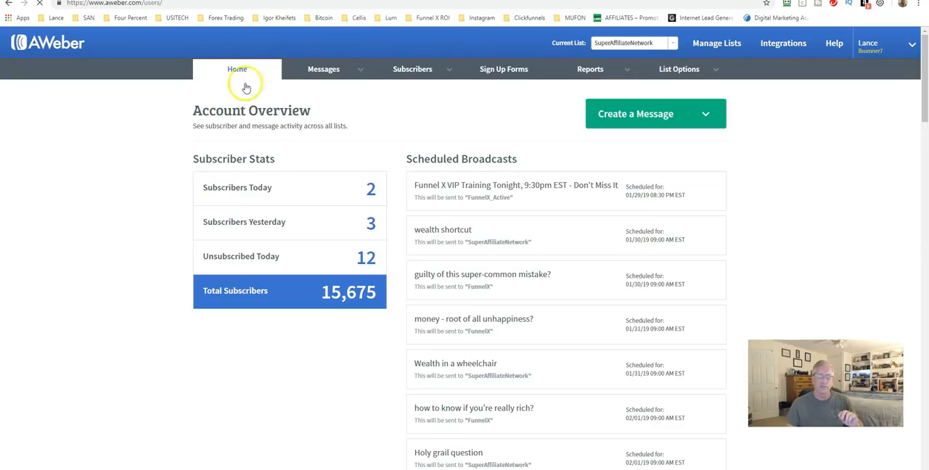
{"action": "scroll", "coordinate": [365, 215], "scroll_direction": "down", "scroll_amount": 3}
{"action": "scroll", "coordinate": [365, 215], "scroll_direction": "down", "scroll_amount": 15}
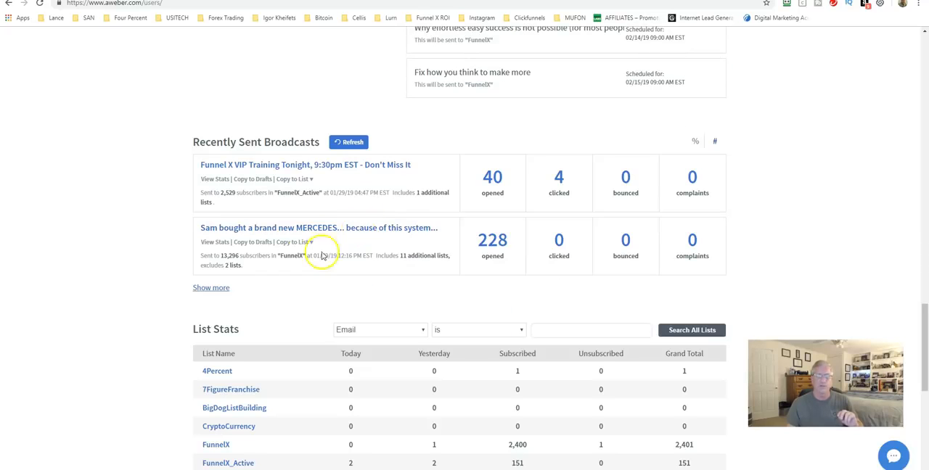
{"action": "mouse_move", "coordinate": [419, 200]}
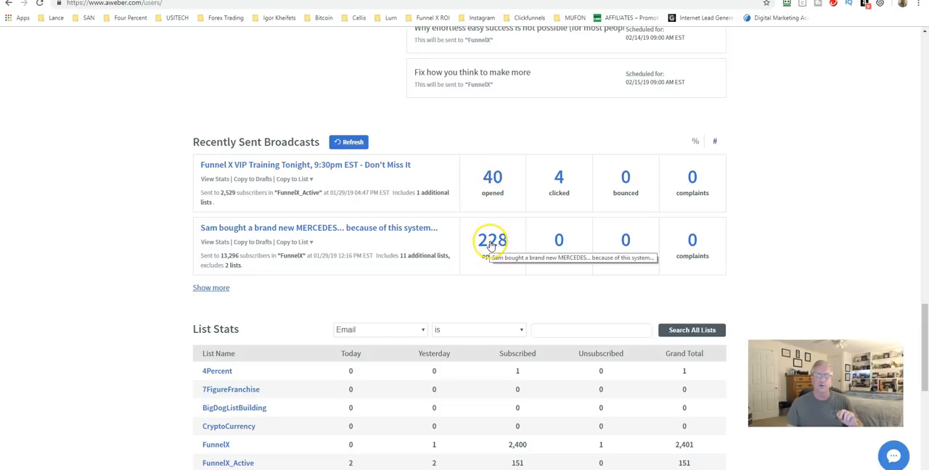
{"action": "left_click", "coordinate": [696, 143]}
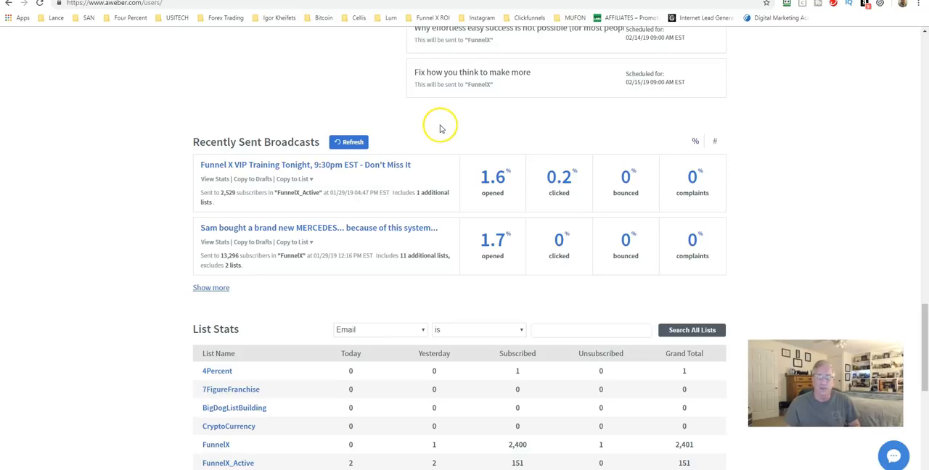
{"action": "scroll", "coordinate": [435, 134], "scroll_direction": "up", "scroll_amount": 2}
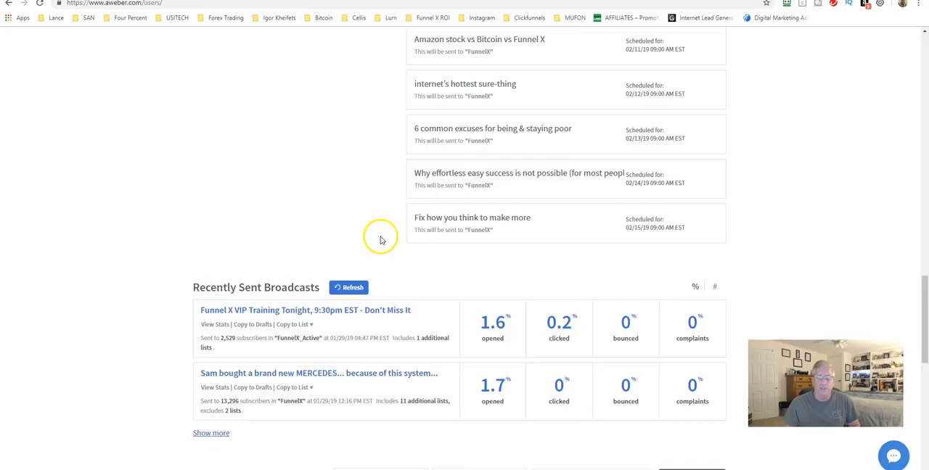
{"action": "scroll", "coordinate": [374, 242], "scroll_direction": "up", "scroll_amount": 4}
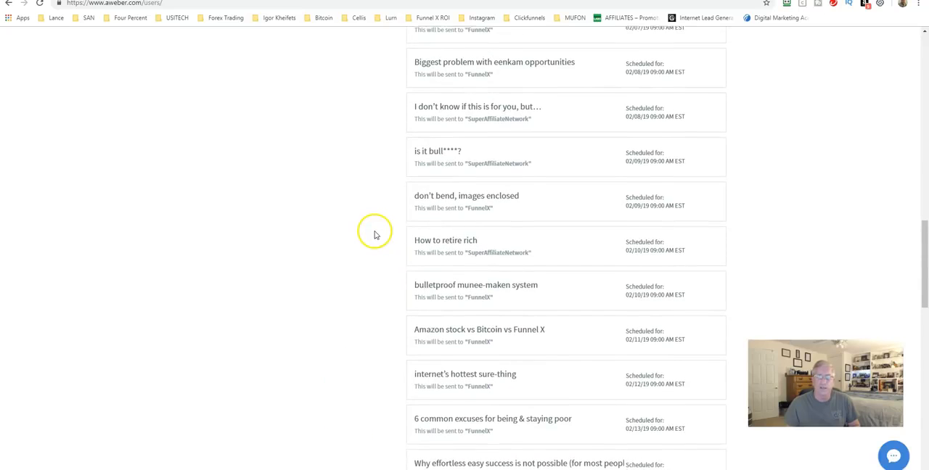
Open the SuperAffiliateNetwork list's sent broadcasts, show their statistics as percentages and look over the opens and clicks.
{"action": "scroll", "coordinate": [375, 234], "scroll_direction": "down", "scroll_amount": 8}
{"action": "left_click", "coordinate": [210, 191]}
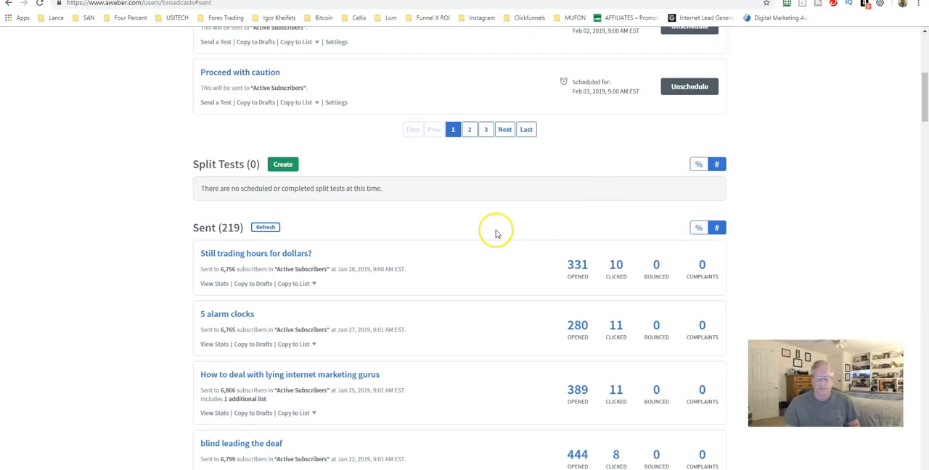
{"action": "left_click", "coordinate": [699, 229]}
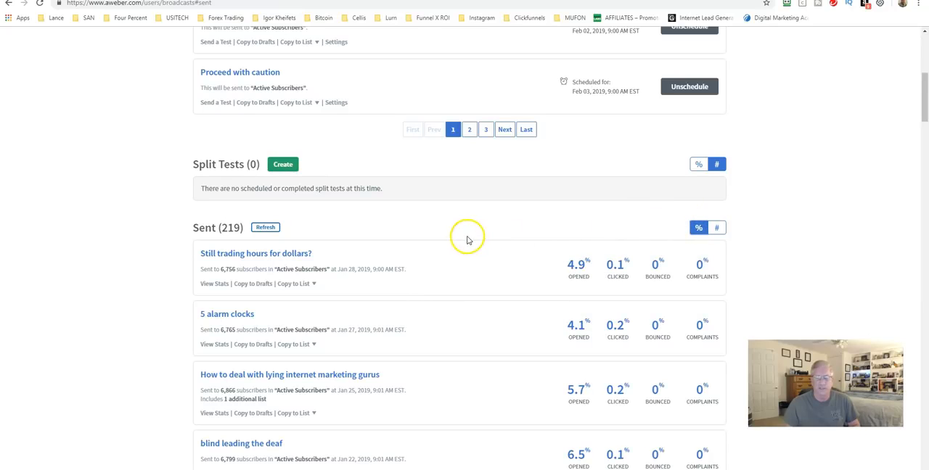
{"action": "scroll", "coordinate": [522, 277], "scroll_direction": "down", "scroll_amount": 1}
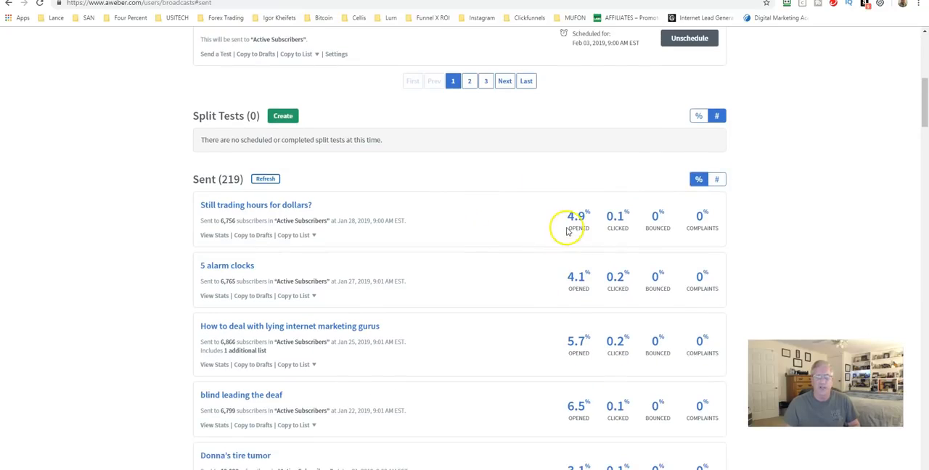
{"action": "scroll", "coordinate": [566, 239], "scroll_direction": "down", "scroll_amount": 4}
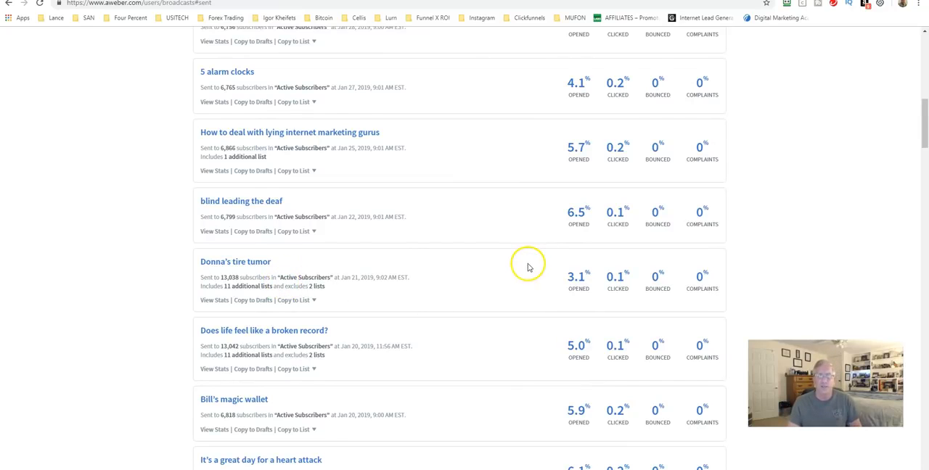
{"action": "scroll", "coordinate": [526, 267], "scroll_direction": "up", "scroll_amount": 12}
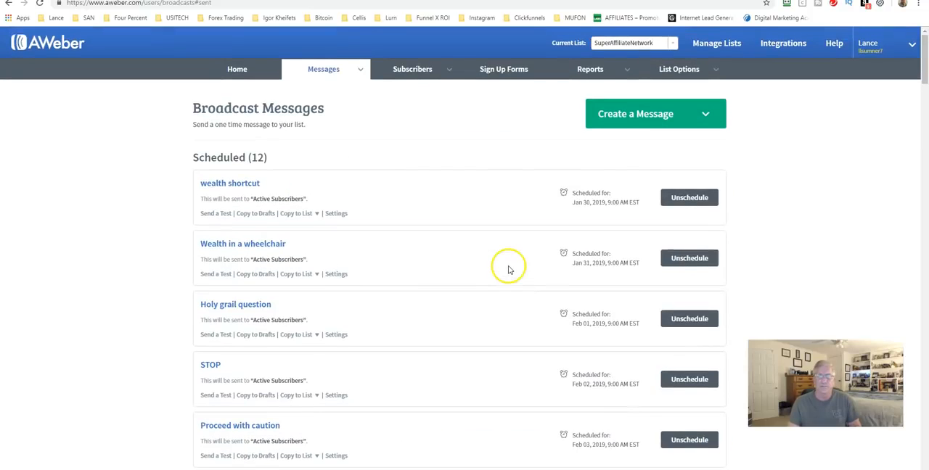
Go to the overview of all lists and start setting up a new list.
{"action": "left_click", "coordinate": [675, 70]}
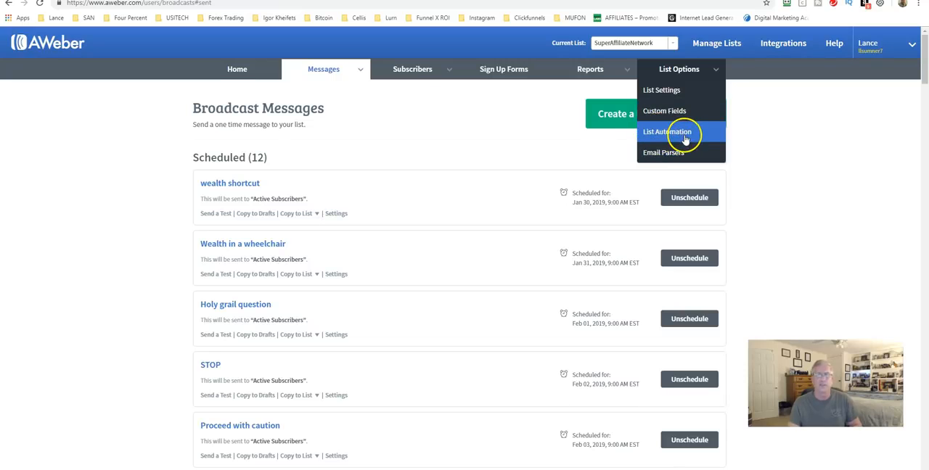
{"action": "left_click", "coordinate": [706, 47]}
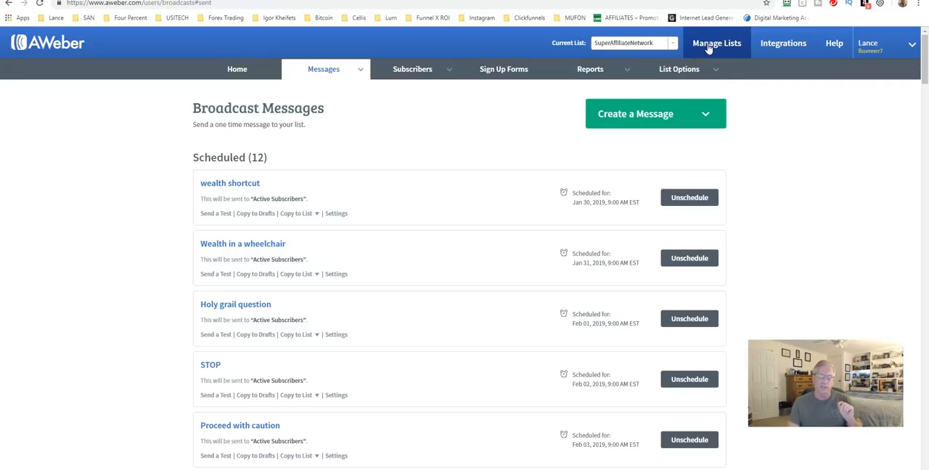
{"action": "left_click", "coordinate": [707, 47]}
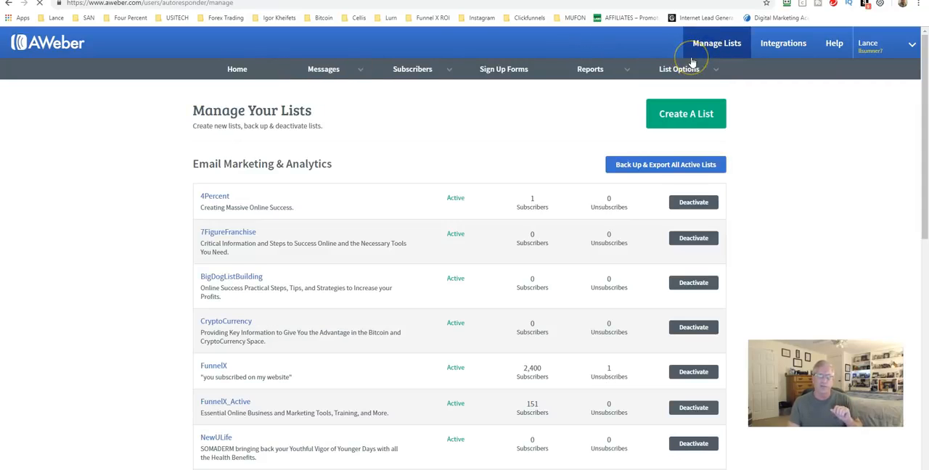
{"action": "left_click", "coordinate": [666, 115]}
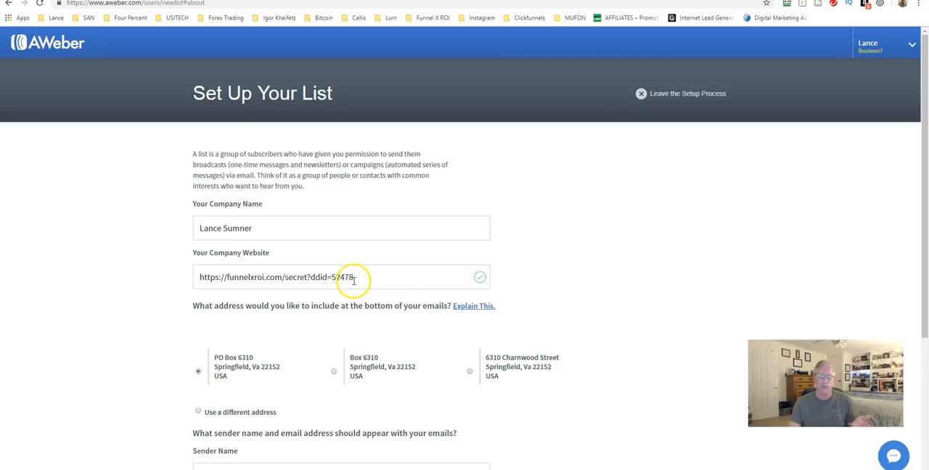
Review the new list's company details, mailing address, sender name and sender email, and continue to the list description.
{"action": "scroll", "coordinate": [334, 278], "scroll_direction": "down", "scroll_amount": 5}
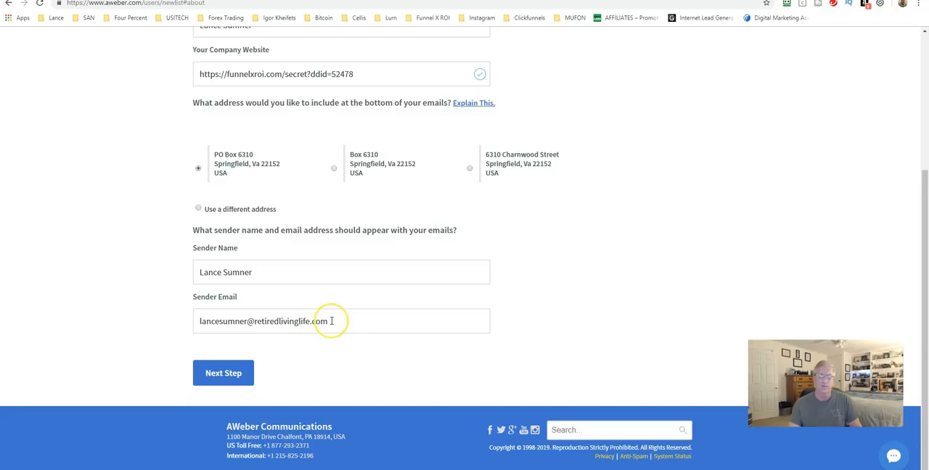
{"action": "left_click_drag", "start_coordinate": [331, 320], "coordinate": [202, 320]}
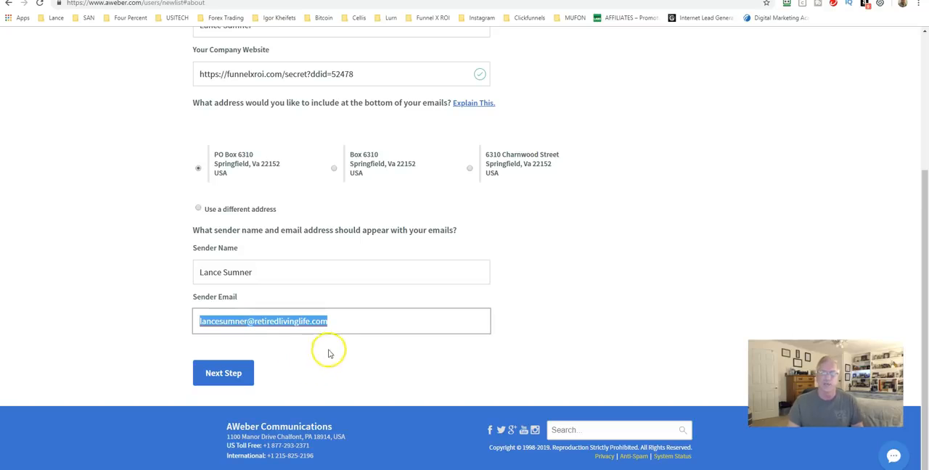
{"action": "left_click", "coordinate": [542, 341]}
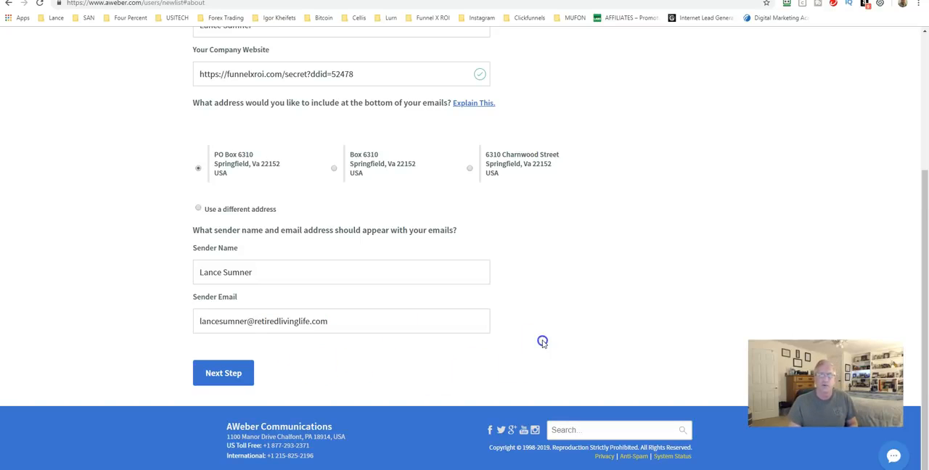
{"action": "scroll", "coordinate": [515, 286], "scroll_direction": "up", "scroll_amount": 1}
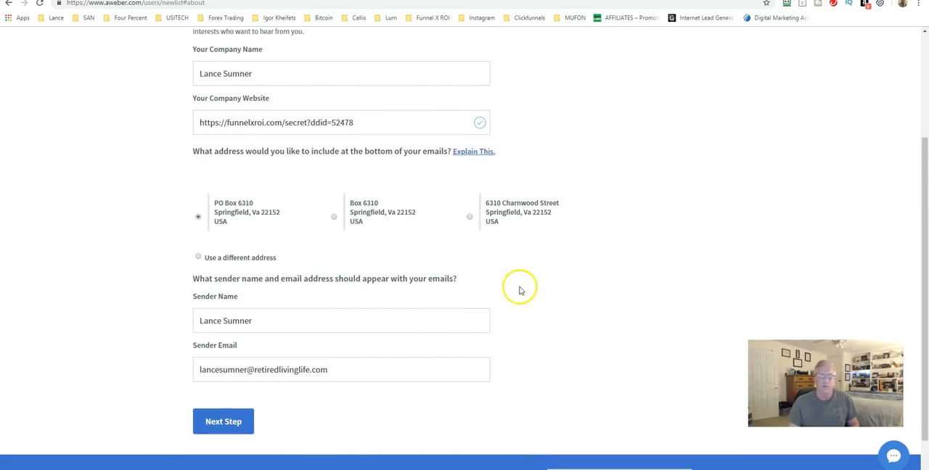
{"action": "scroll", "coordinate": [519, 292], "scroll_direction": "up", "scroll_amount": 3}
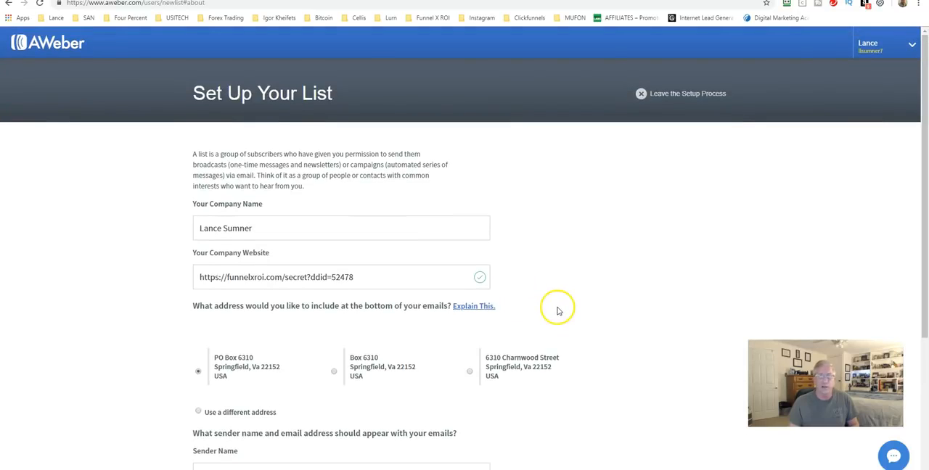
{"action": "scroll", "coordinate": [531, 286], "scroll_direction": "down", "scroll_amount": 1}
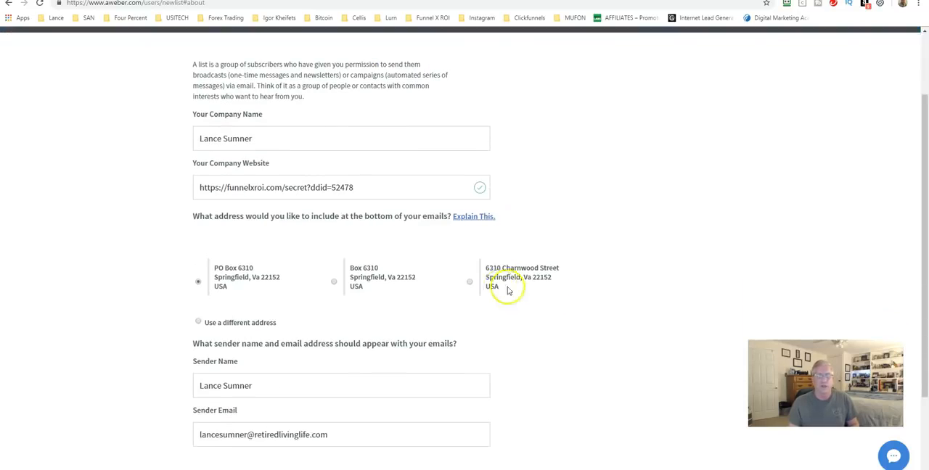
{"action": "scroll", "coordinate": [508, 290], "scroll_direction": "down", "scroll_amount": 1}
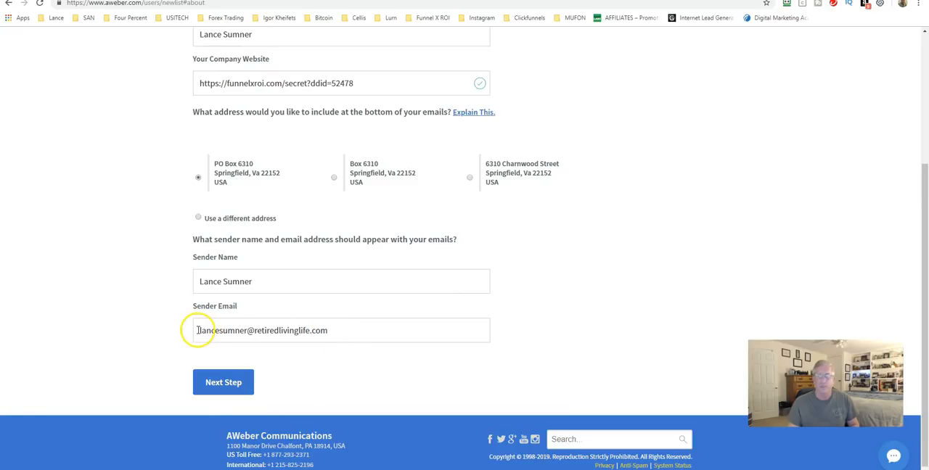
{"action": "scroll", "coordinate": [270, 331], "scroll_direction": "up", "scroll_amount": 2}
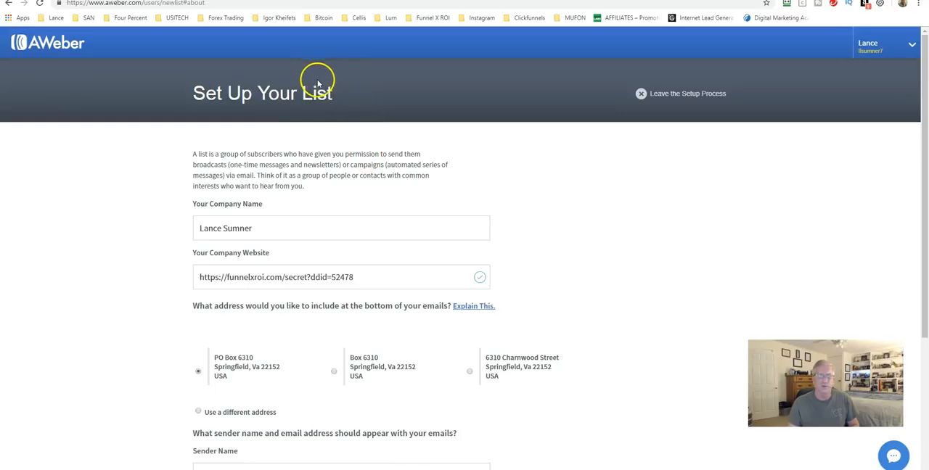
{"action": "scroll", "coordinate": [374, 171], "scroll_direction": "down", "scroll_amount": 2}
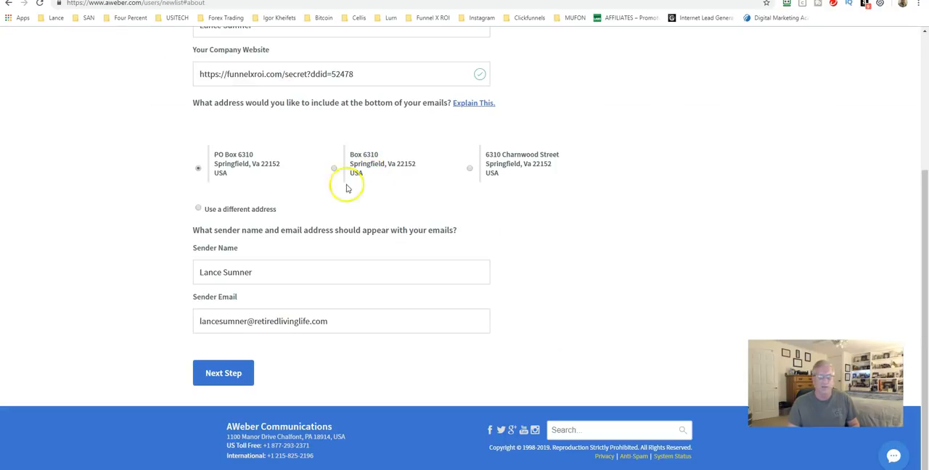
{"action": "left_click", "coordinate": [230, 376]}
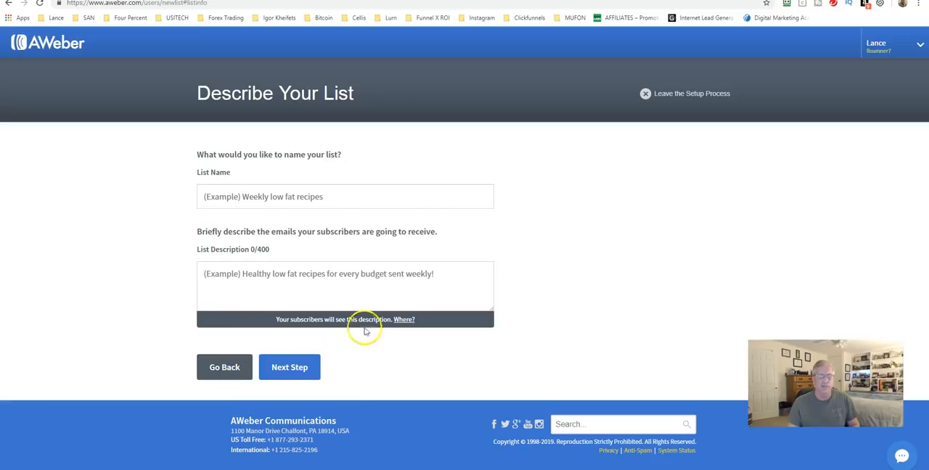
Name the new list with the owner's first name followed by Test, describe it as "Test" and continue to the confirmation message.
{"action": "left_click", "coordinate": [204, 194]}
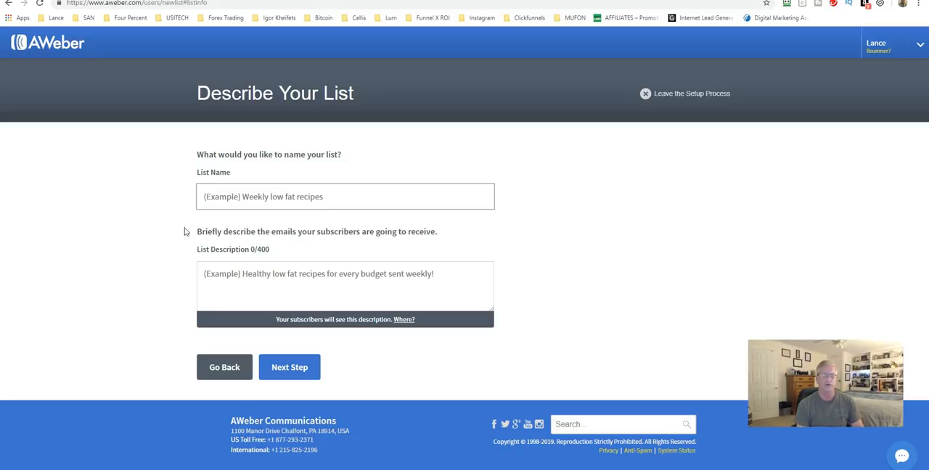
{"action": "type", "text": "LanceTest"}
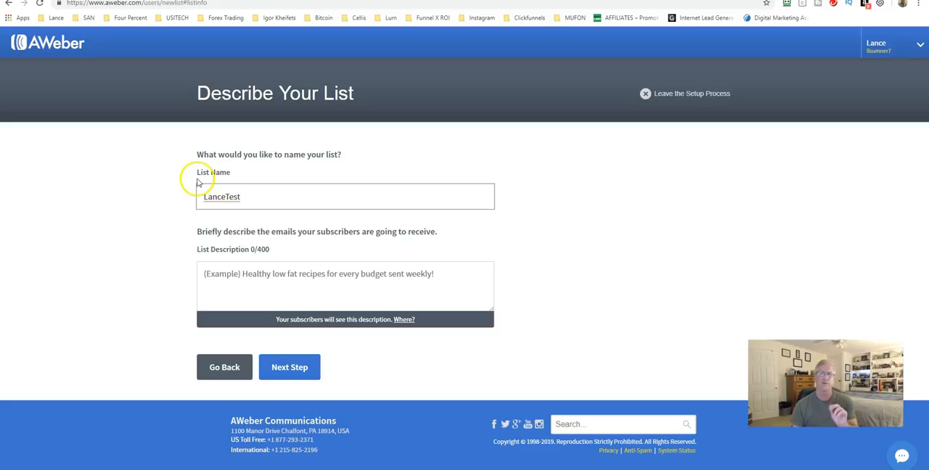
{"action": "left_click", "coordinate": [242, 197]}
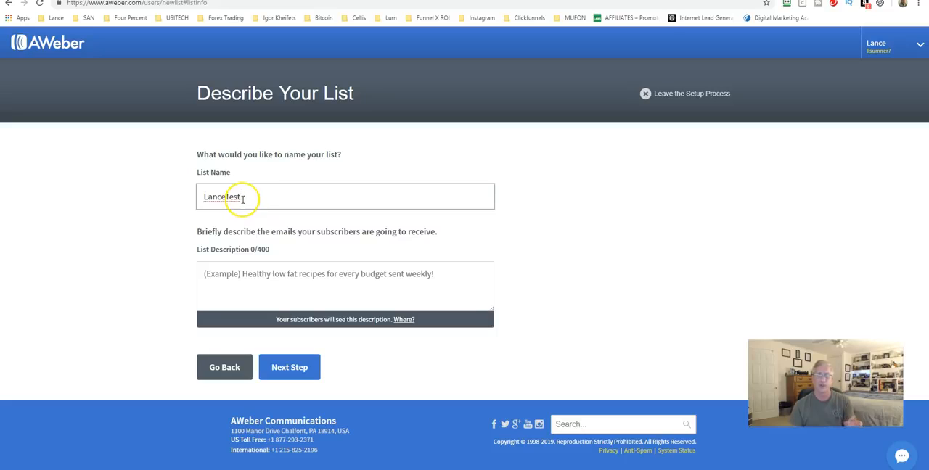
{"action": "left_click", "coordinate": [218, 285]}
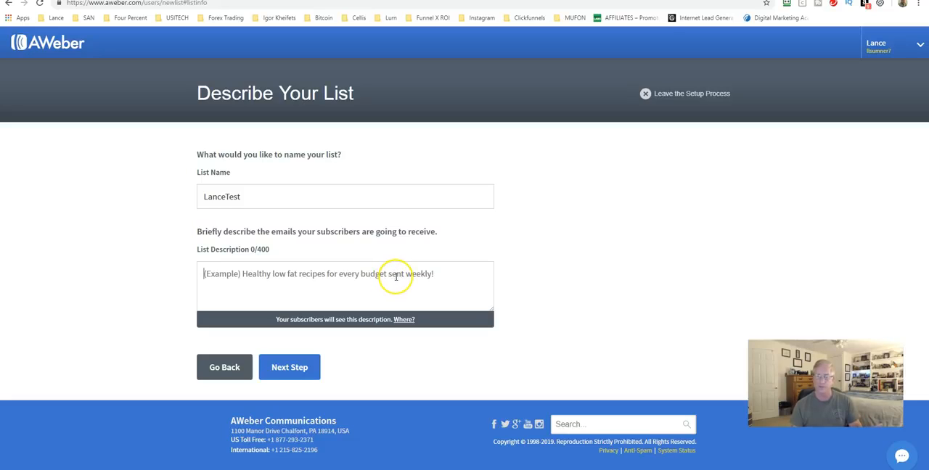
{"action": "left_click", "coordinate": [289, 367]}
{"action": "left_click", "coordinate": [284, 290]}
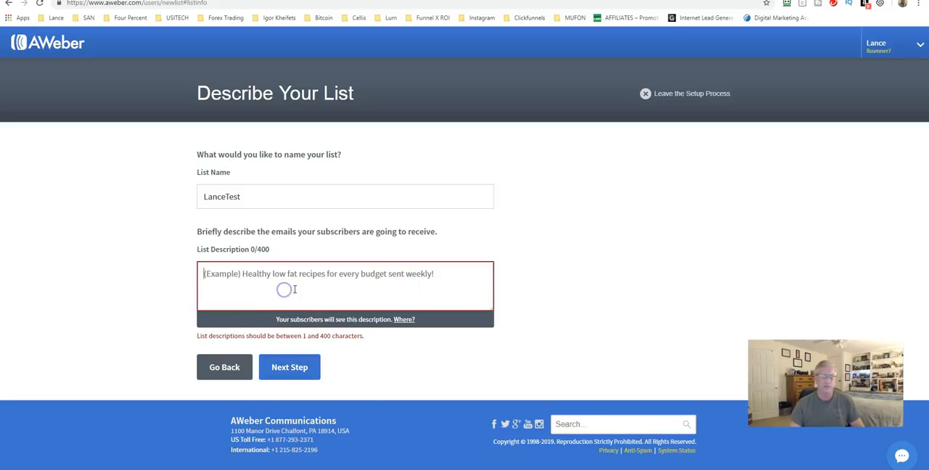
{"action": "type", "text": "Test"}
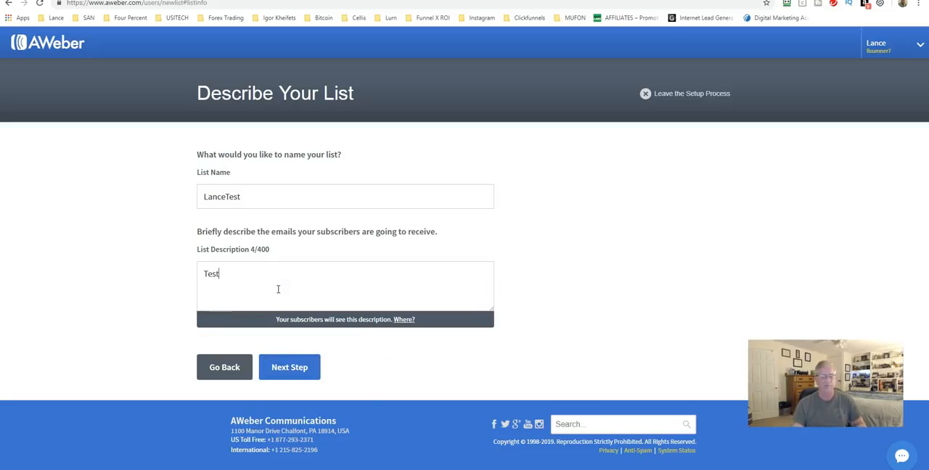
{"action": "left_click", "coordinate": [289, 368]}
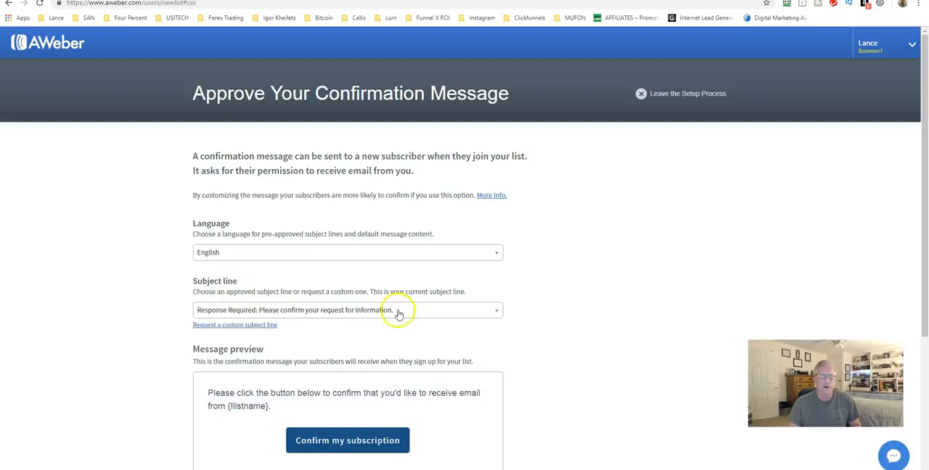
Examine the pre-approved subject lines and the message preview of the new list's confirmation message.
{"action": "left_click", "coordinate": [425, 310]}
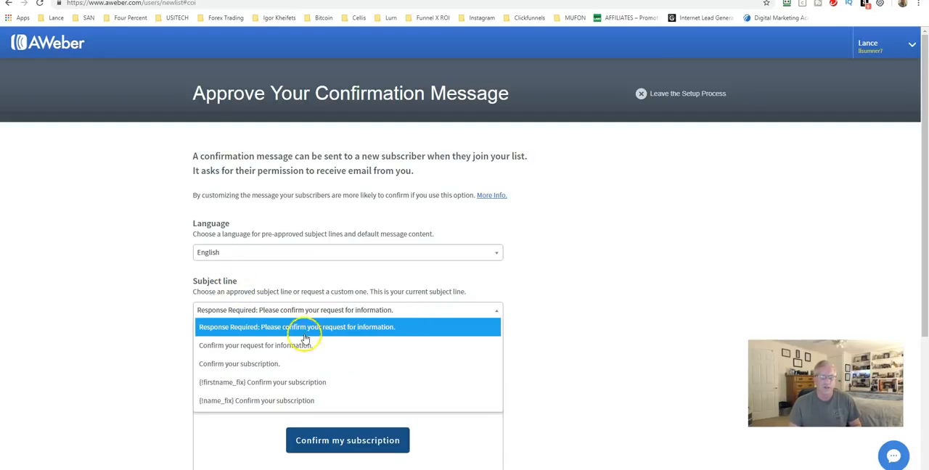
{"action": "left_click", "coordinate": [270, 310]}
{"action": "scroll", "coordinate": [547, 311], "scroll_direction": "down", "scroll_amount": 2}
{"action": "mouse_move", "coordinate": [196, 296]}
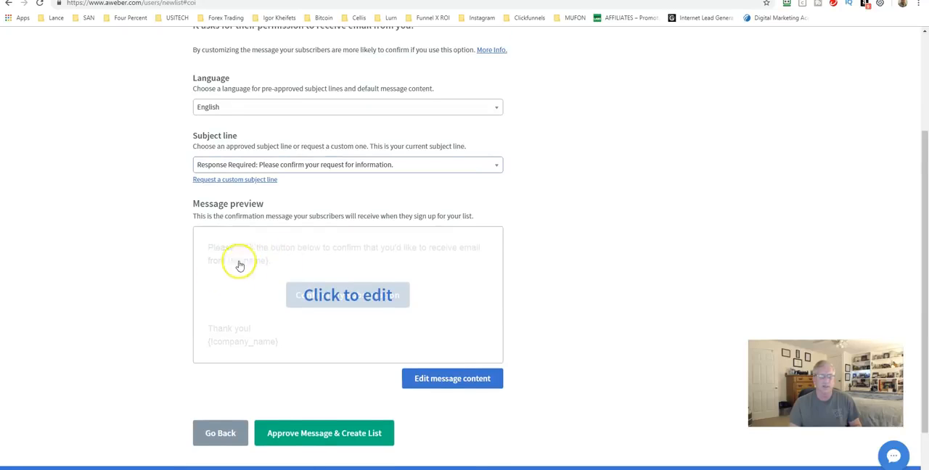
{"action": "scroll", "coordinate": [236, 254], "scroll_direction": "down", "scroll_amount": 1}
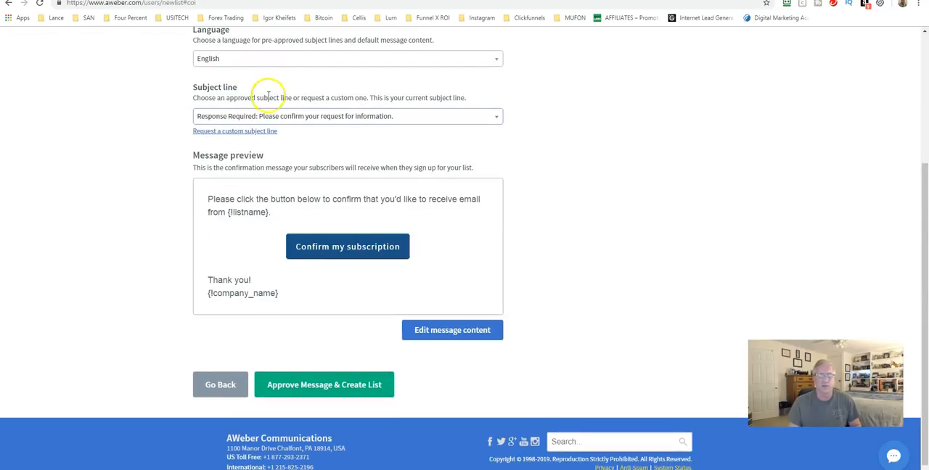
{"action": "scroll", "coordinate": [226, 147], "scroll_direction": "down", "scroll_amount": 1}
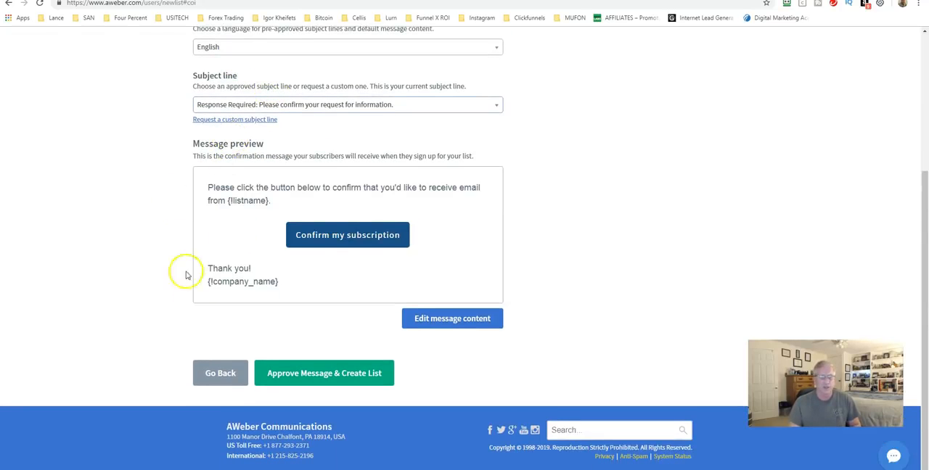
Leave the list setup process without creating the test list and return to the account overview.
{"action": "left_click", "coordinate": [305, 379]}
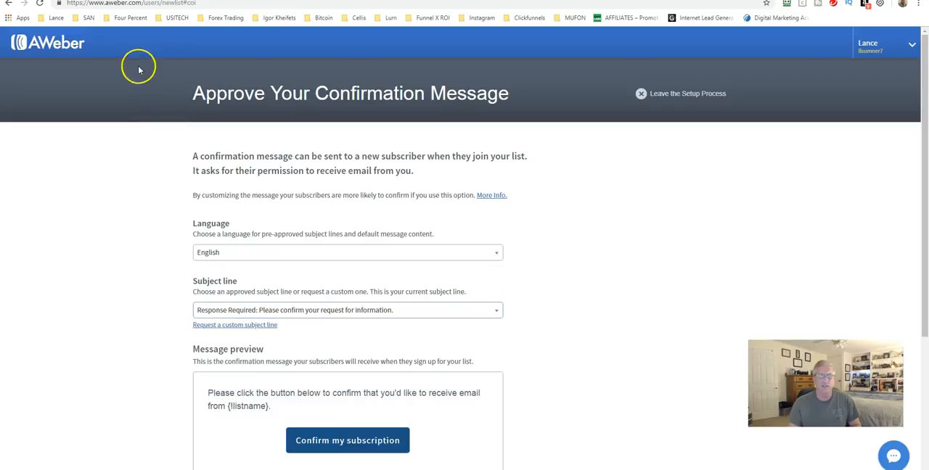
{"action": "left_click", "coordinate": [653, 100]}
{"action": "left_click", "coordinate": [364, 291]}
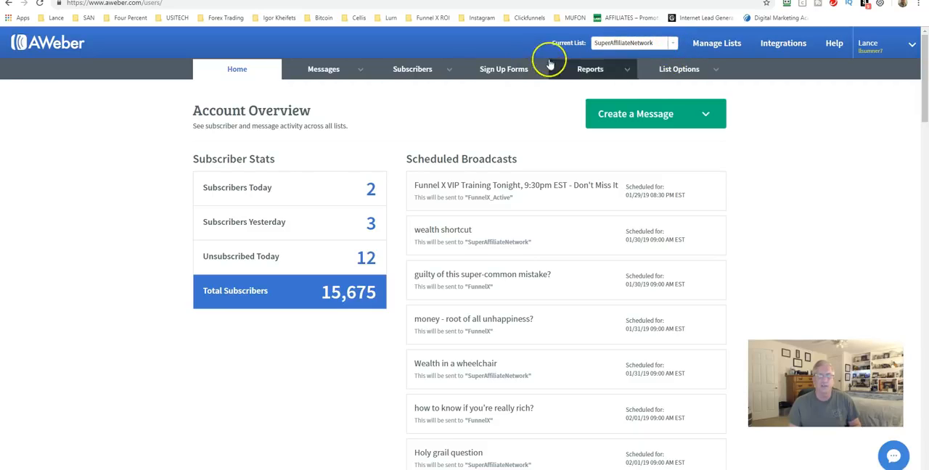
Open the SuperAffiliateNetwork list's settings and review its list name and list description.
{"action": "mouse_move", "coordinate": [719, 68]}
{"action": "left_click", "coordinate": [664, 92]}
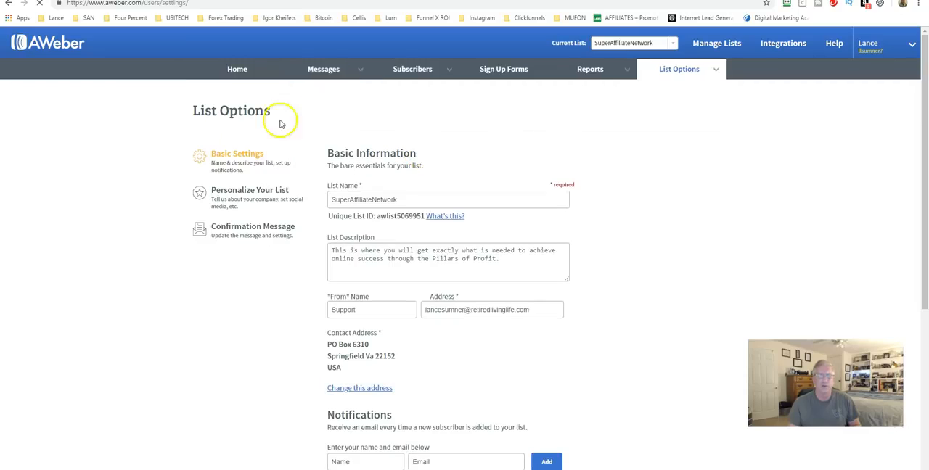
{"action": "left_click", "coordinate": [383, 203]}
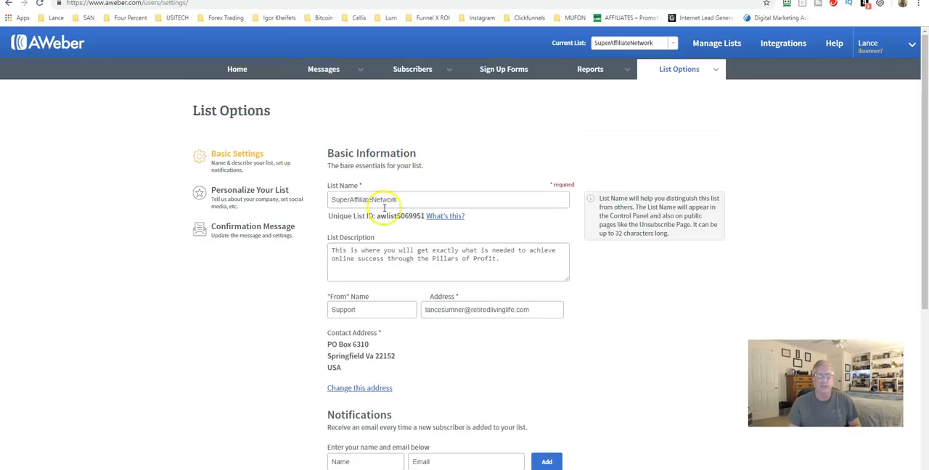
{"action": "left_click", "coordinate": [342, 251]}
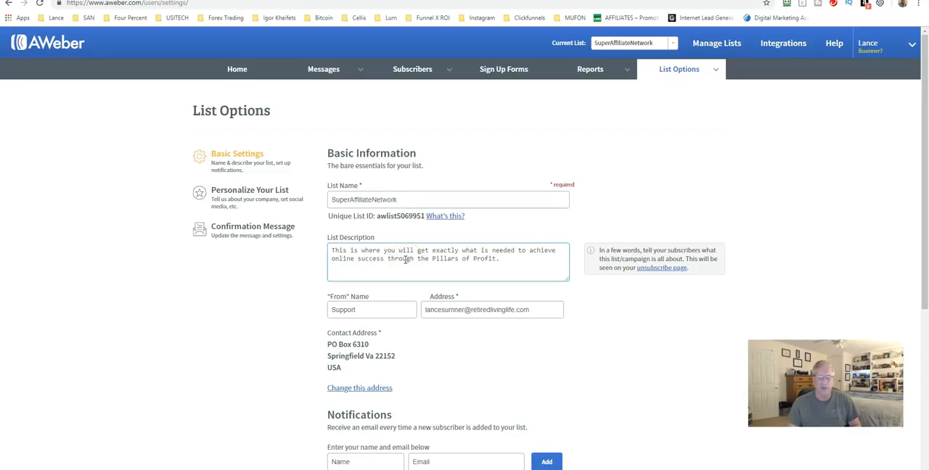
Review the sender name and address, contact address and notification fields in the list's basic settings.
{"action": "scroll", "coordinate": [406, 260], "scroll_direction": "down", "scroll_amount": 1}
{"action": "left_click", "coordinate": [359, 263]}
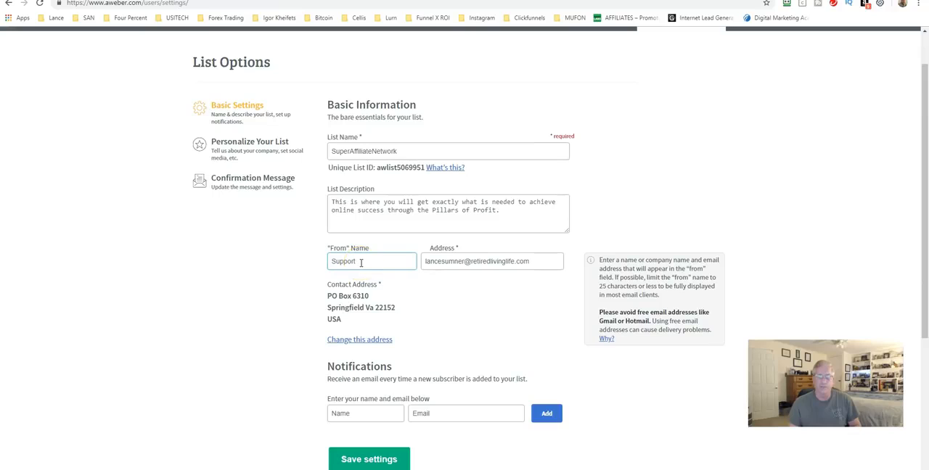
{"action": "left_click", "coordinate": [435, 261]}
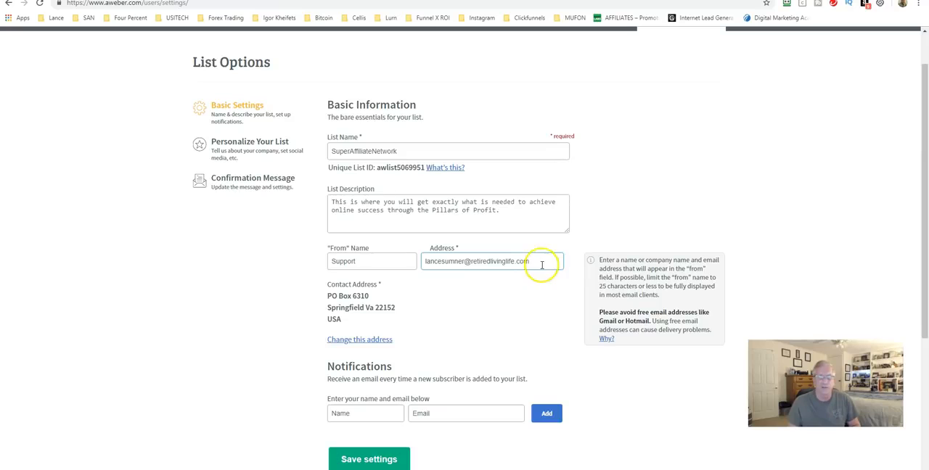
{"action": "scroll", "coordinate": [418, 271], "scroll_direction": "down", "scroll_amount": 1}
{"action": "scroll", "coordinate": [421, 261], "scroll_direction": "down", "scroll_amount": 3}
{"action": "scroll", "coordinate": [340, 255], "scroll_direction": "up", "scroll_amount": 3}
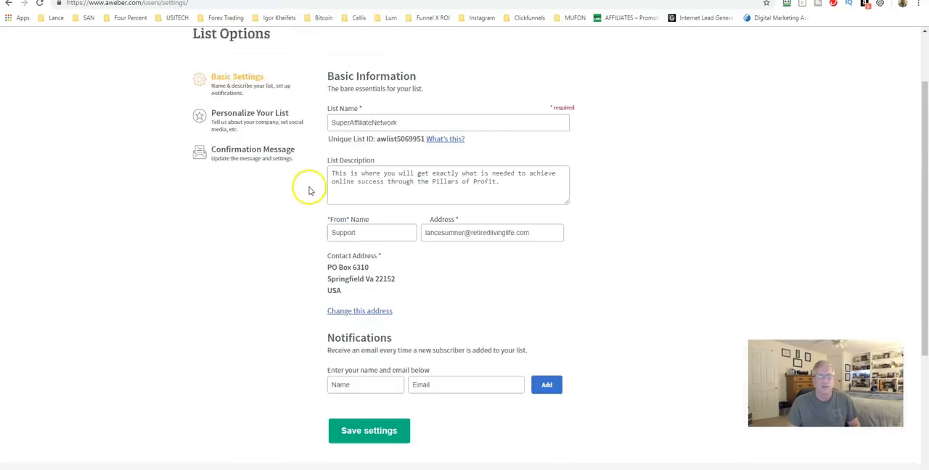
{"action": "scroll", "coordinate": [308, 190], "scroll_direction": "up", "scroll_amount": 1}
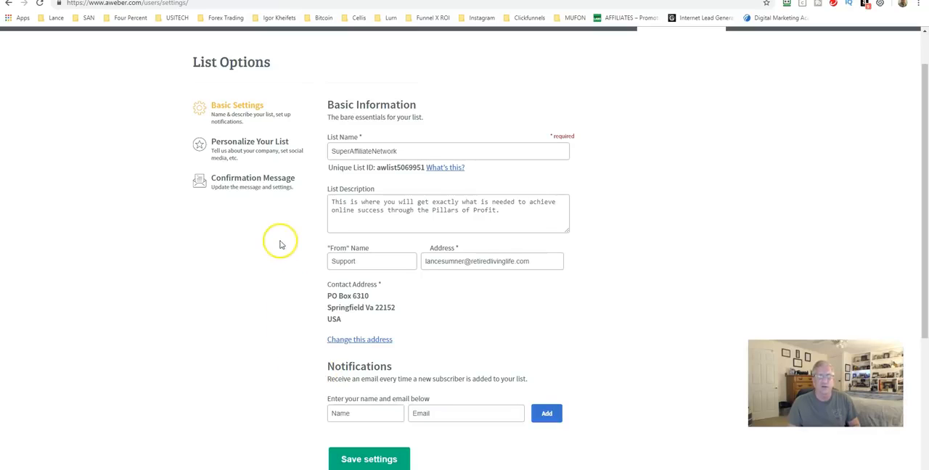
Open the list's personalization settings and review the company branding and the Twitter and Facebook sharing options.
{"action": "left_click", "coordinate": [250, 146]}
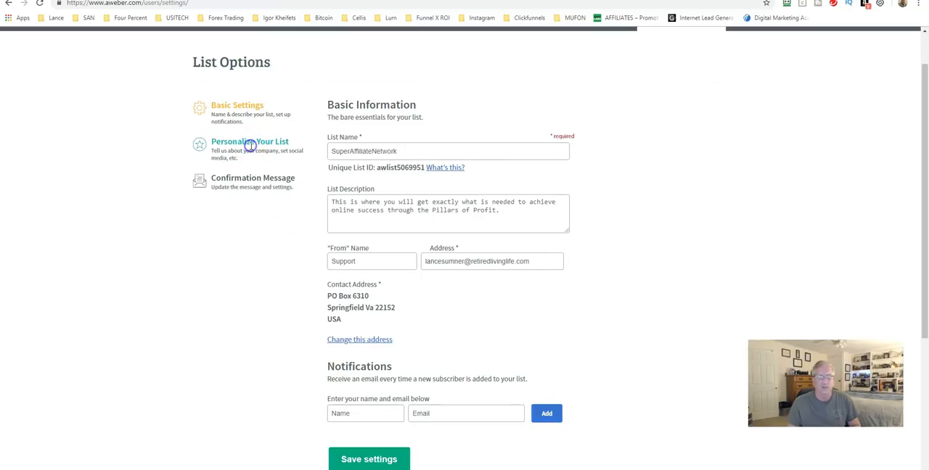
{"action": "left_click", "coordinate": [485, 190]}
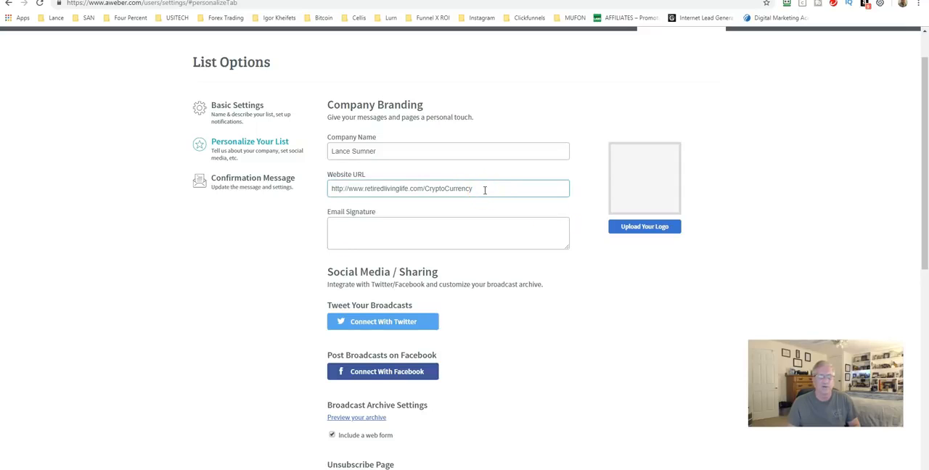
{"action": "scroll", "coordinate": [332, 206], "scroll_direction": "down", "scroll_amount": 3}
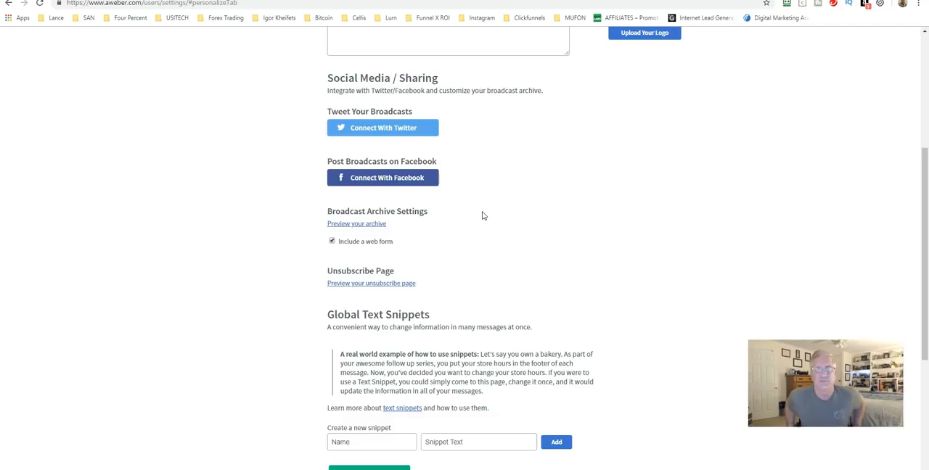
{"action": "left_click", "coordinate": [323, 121]}
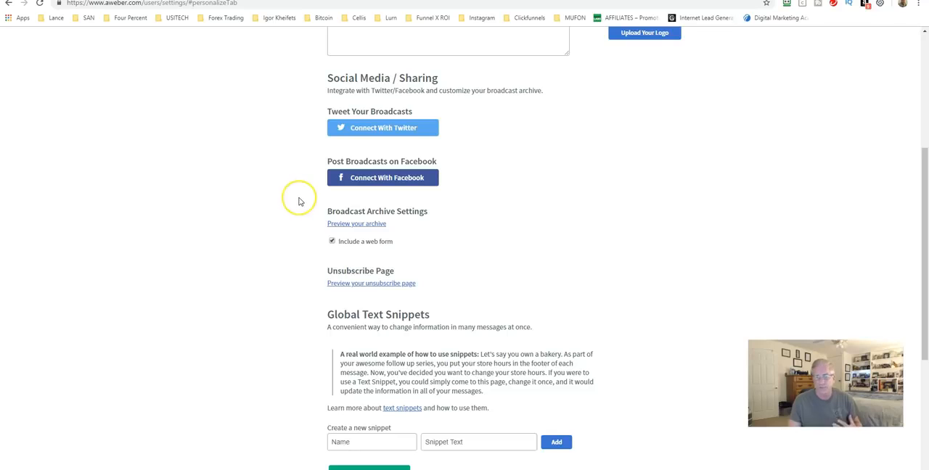
Examine the Global Text Snippets section and its fields for creating a new snippet.
{"action": "scroll", "coordinate": [297, 200], "scroll_direction": "down", "scroll_amount": 2}
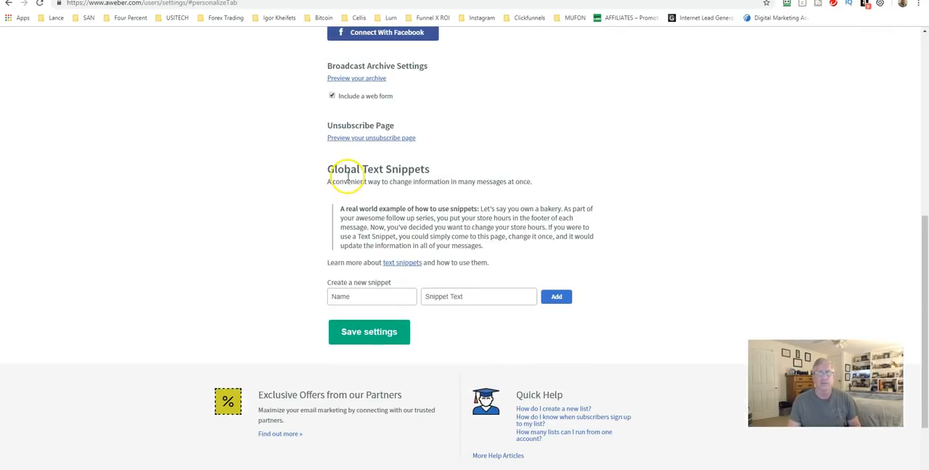
{"action": "left_click", "coordinate": [357, 296]}
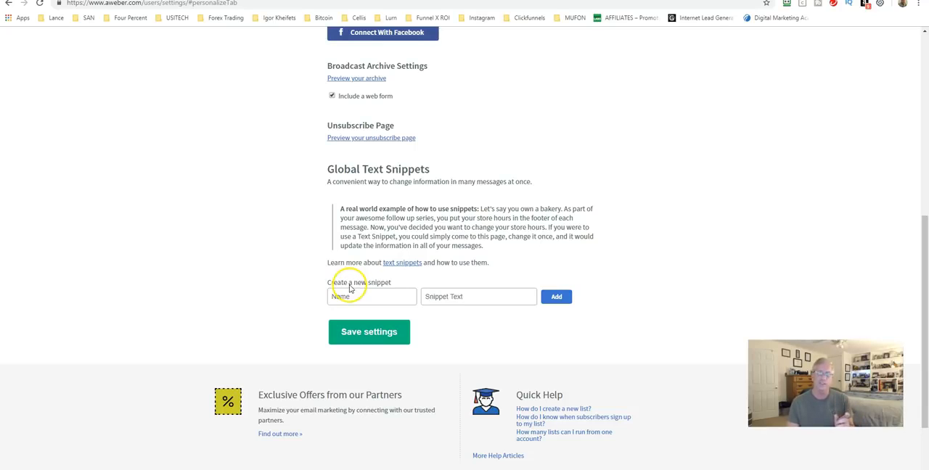
{"action": "left_click", "coordinate": [353, 291]}
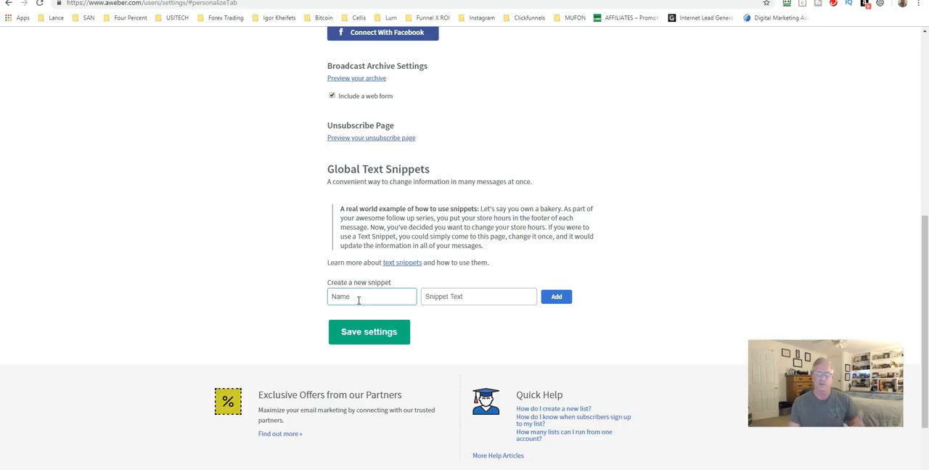
Open the list's confirmation message settings and review the subject line, message preview and confirmation switches for sign up forms and imports.
{"action": "scroll", "coordinate": [331, 290], "scroll_direction": "up", "scroll_amount": 5}
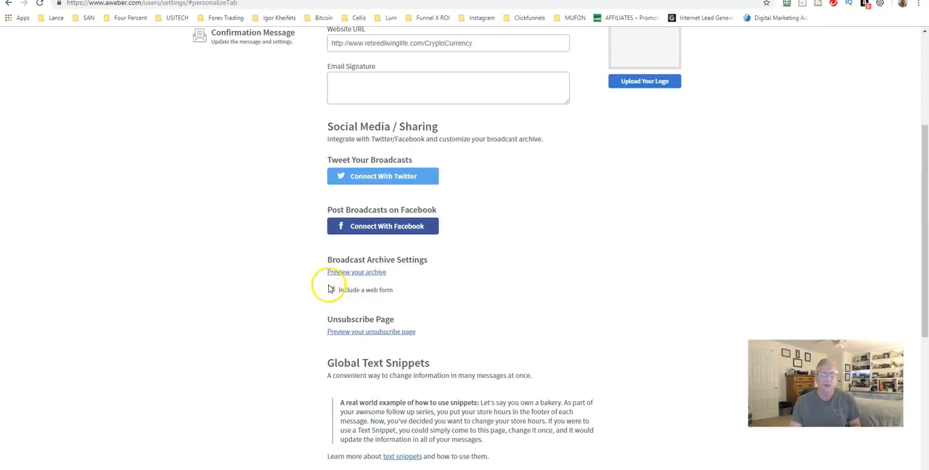
{"action": "left_click", "coordinate": [237, 186]}
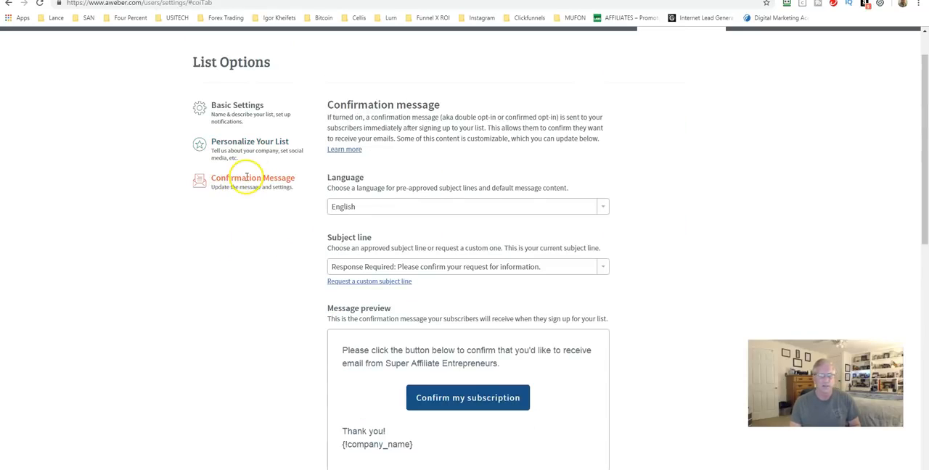
{"action": "scroll", "coordinate": [300, 181], "scroll_direction": "down", "scroll_amount": 3}
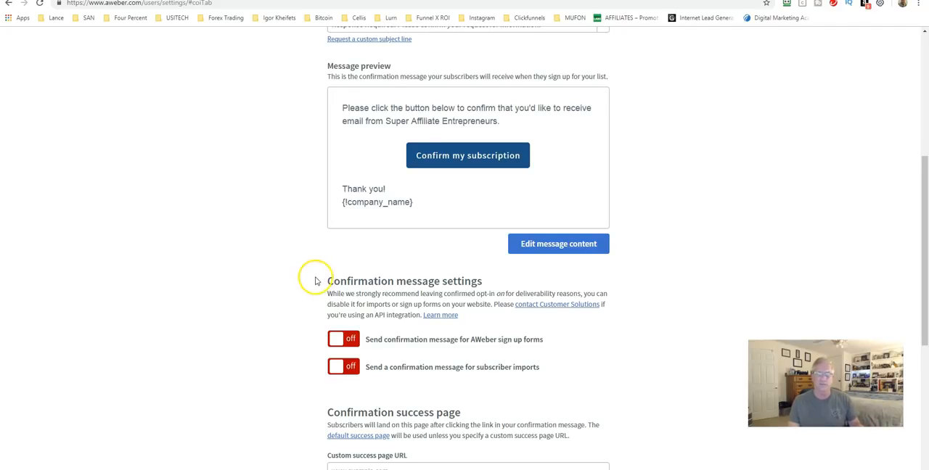
{"action": "scroll", "coordinate": [312, 276], "scroll_direction": "up", "scroll_amount": 5}
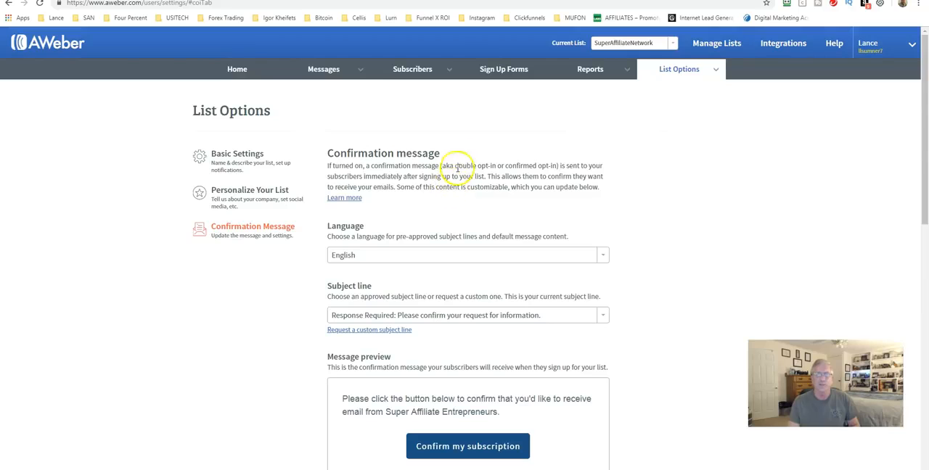